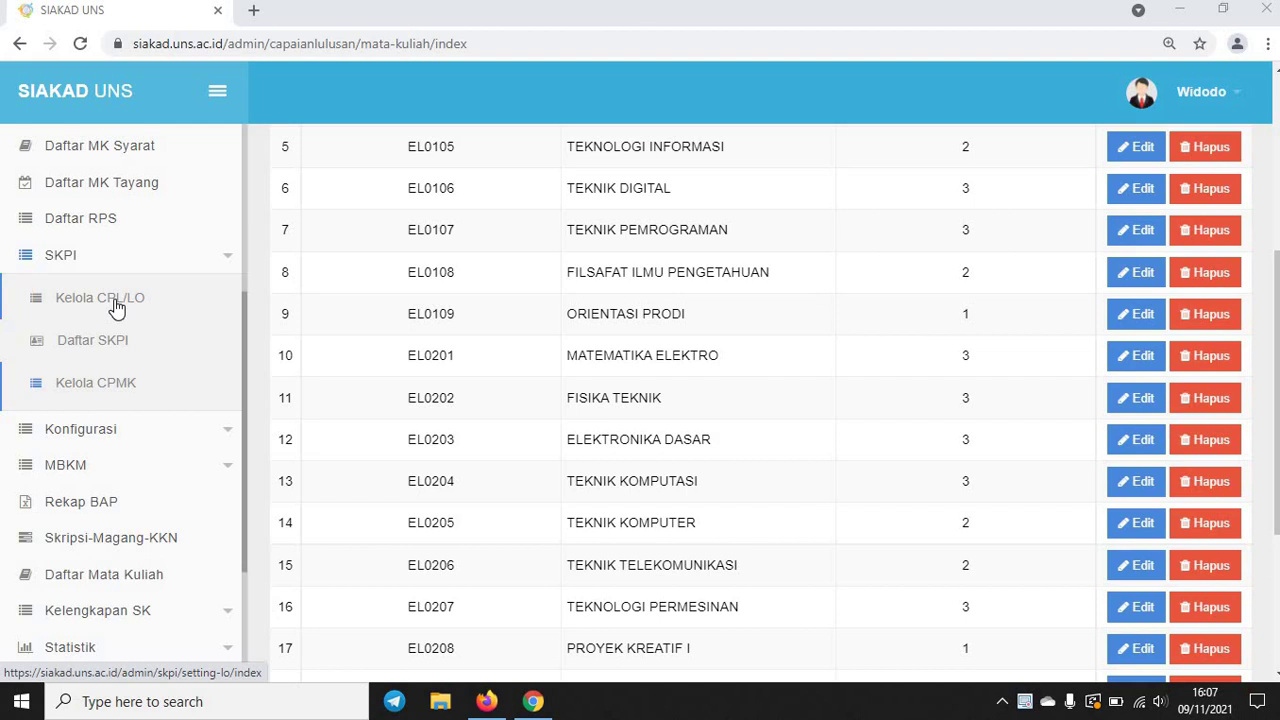
Open the CPL/LO management page under SKPI and view the list of graduate learning outcomes.
{"action": "left_click", "coordinate": [116, 307]}
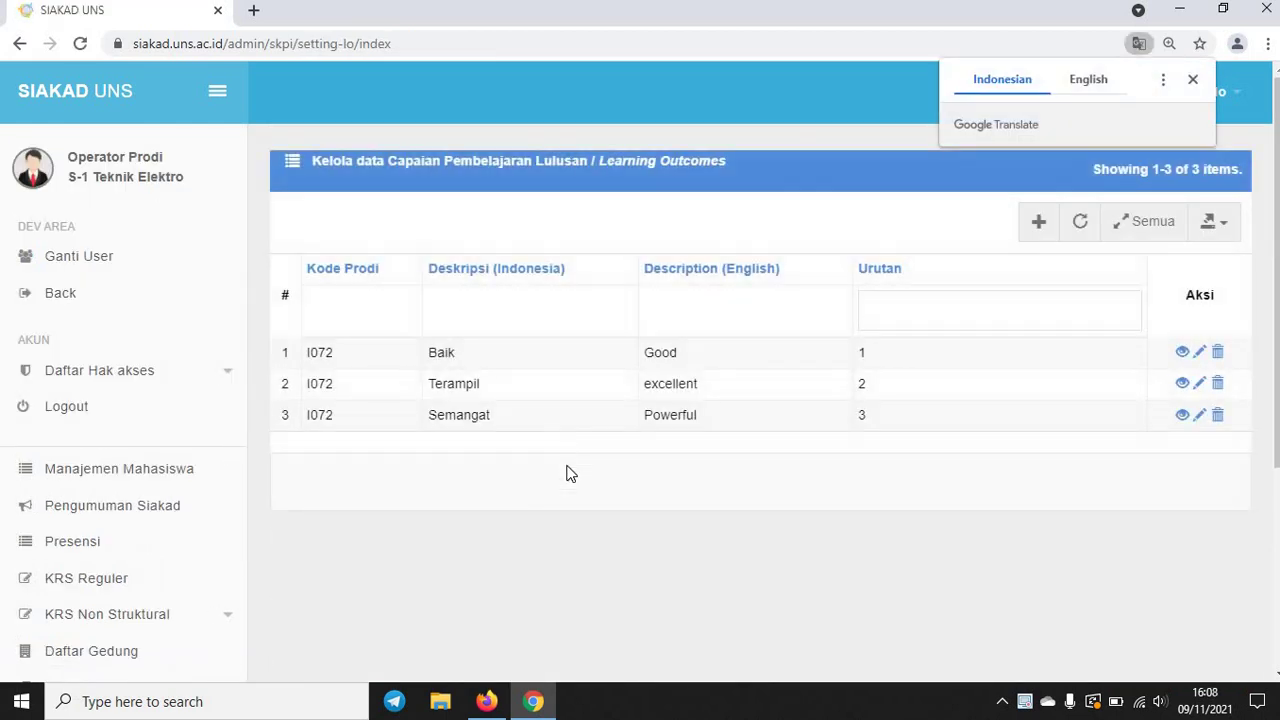
{"action": "scroll", "coordinate": [573, 480], "scroll_direction": "down", "scroll_amount": 1}
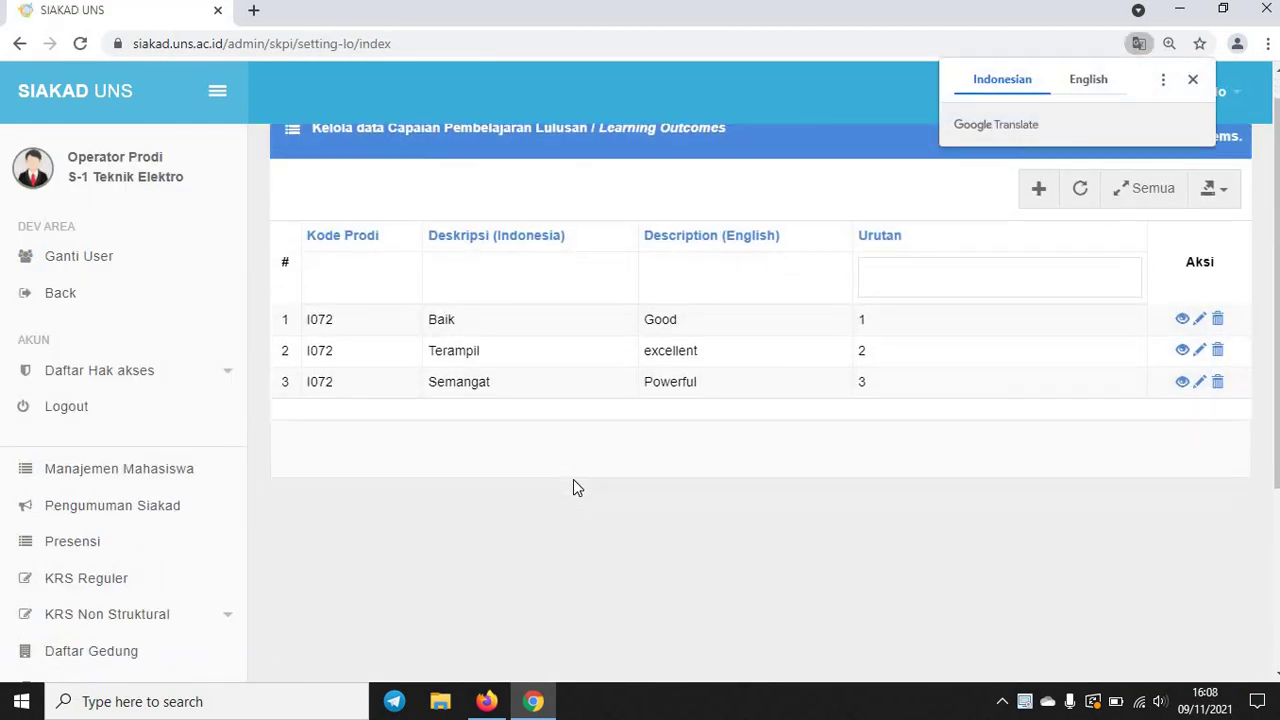
{"action": "scroll", "coordinate": [573, 480], "scroll_direction": "up", "scroll_amount": 1}
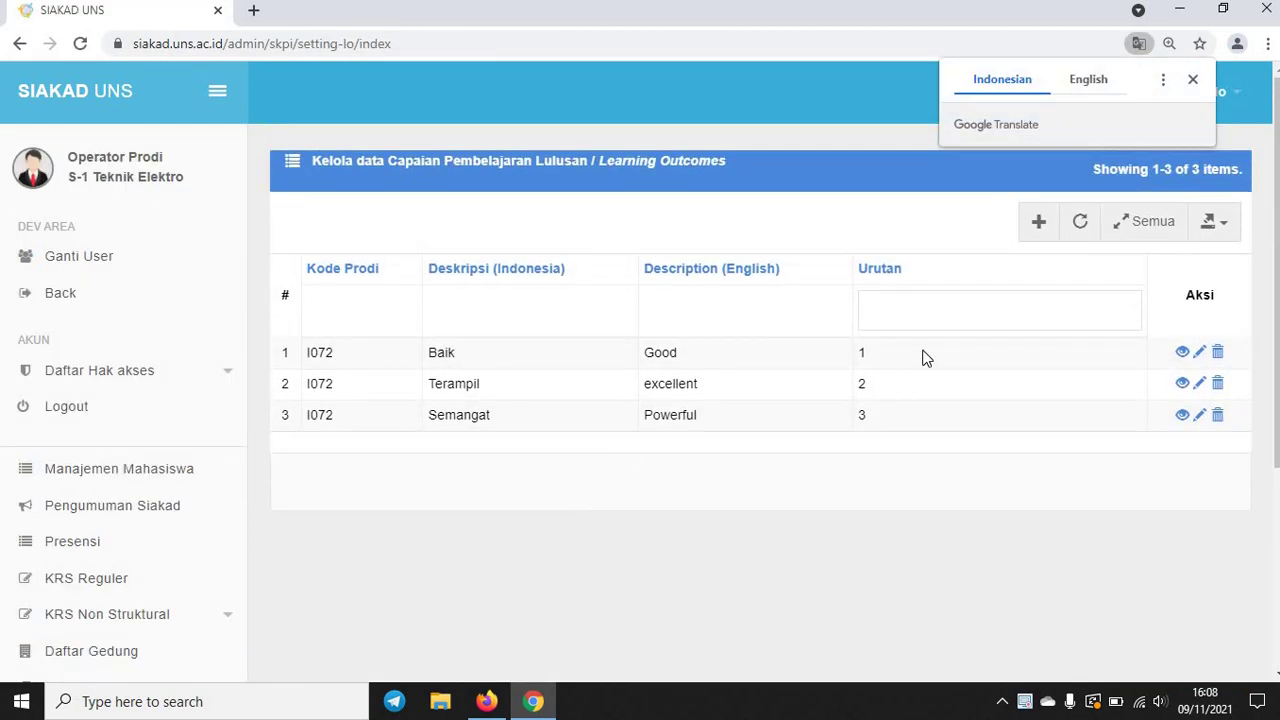
Start a new learning outcome in category Keterampilan Umum with Indonesian description "coba" and English description "trial".
{"action": "left_click", "coordinate": [1036, 232]}
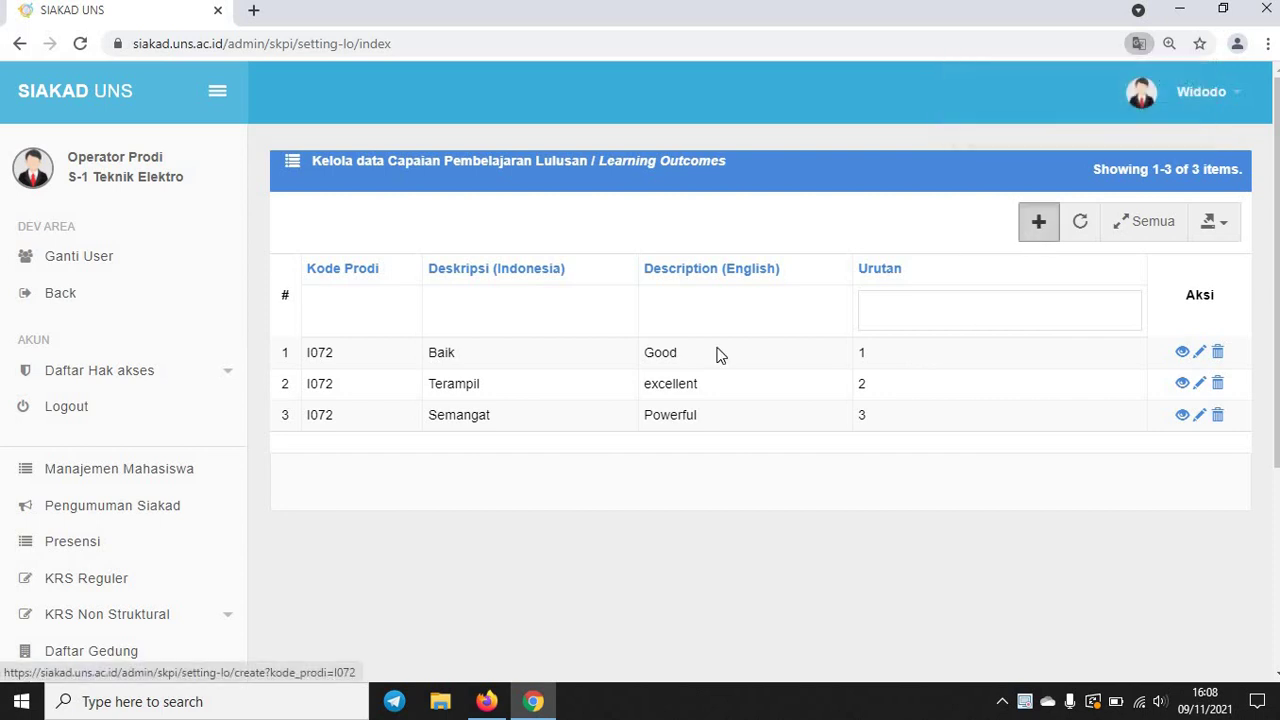
{"action": "left_click", "coordinate": [545, 208]}
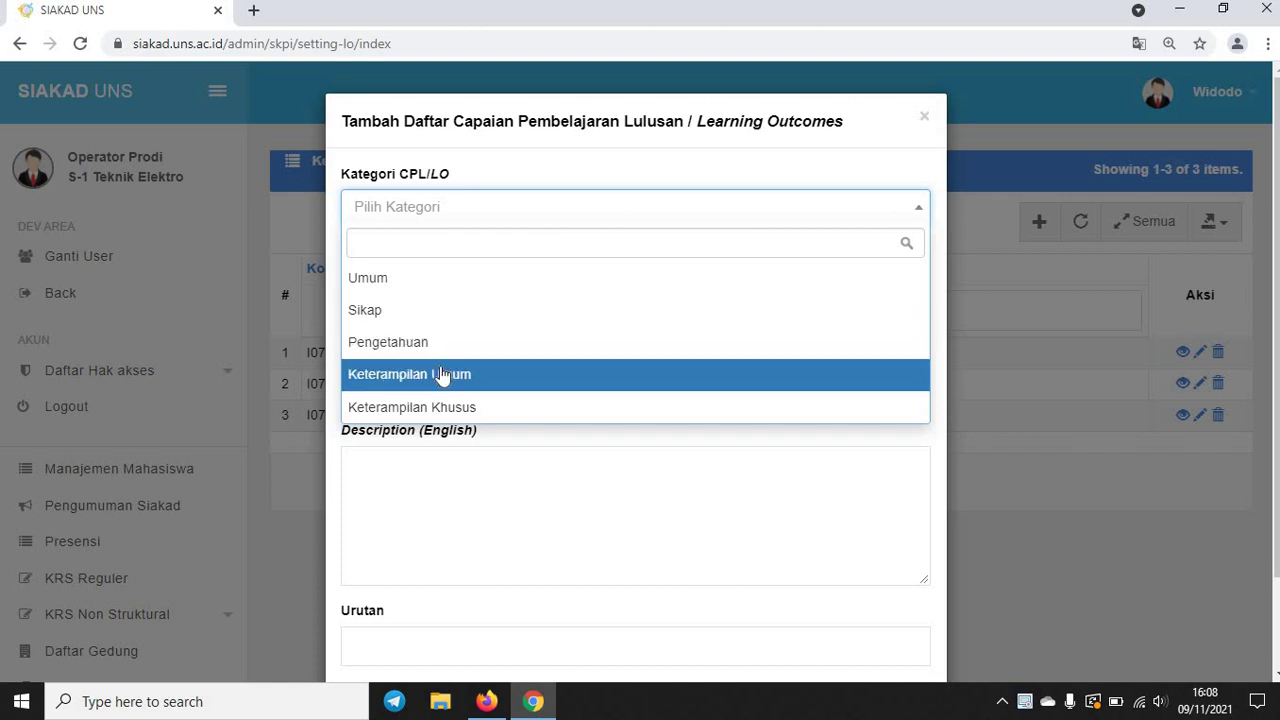
{"action": "left_click", "coordinate": [442, 373]}
{"action": "left_click", "coordinate": [474, 322]}
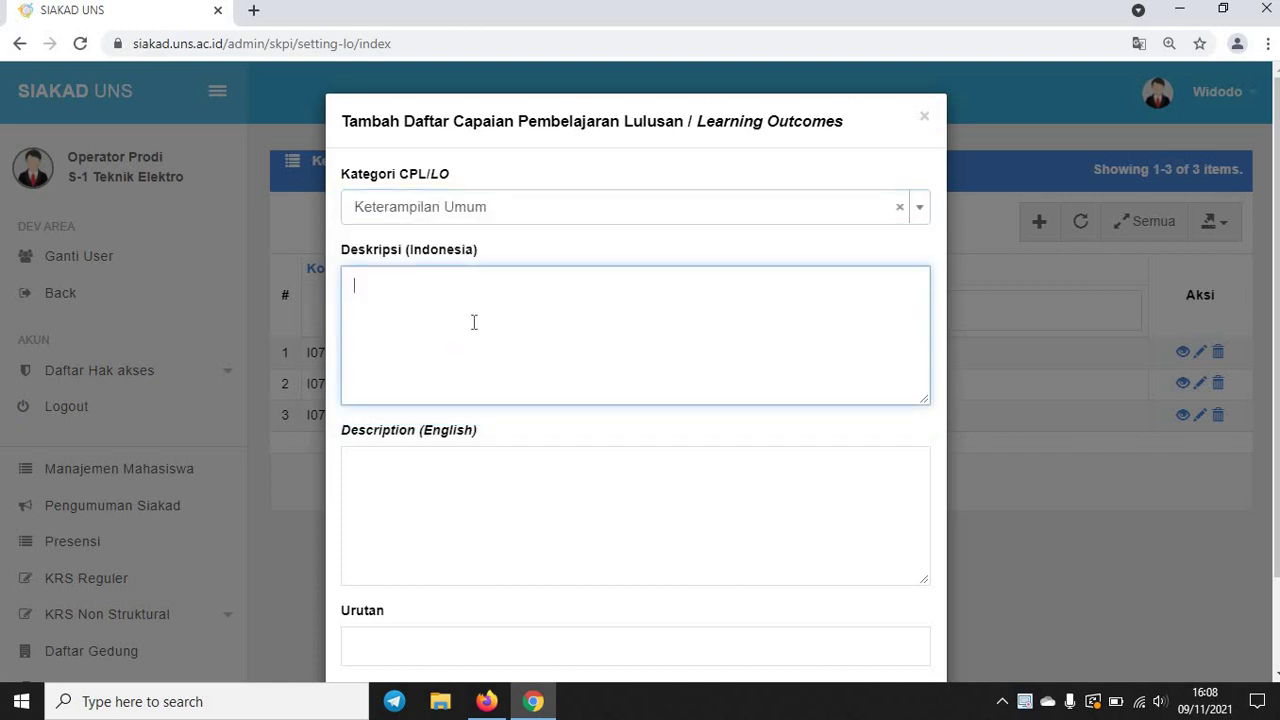
{"action": "type", "text": "coba"}
{"action": "left_click", "coordinate": [460, 431]}
{"action": "type", "text": "t"}
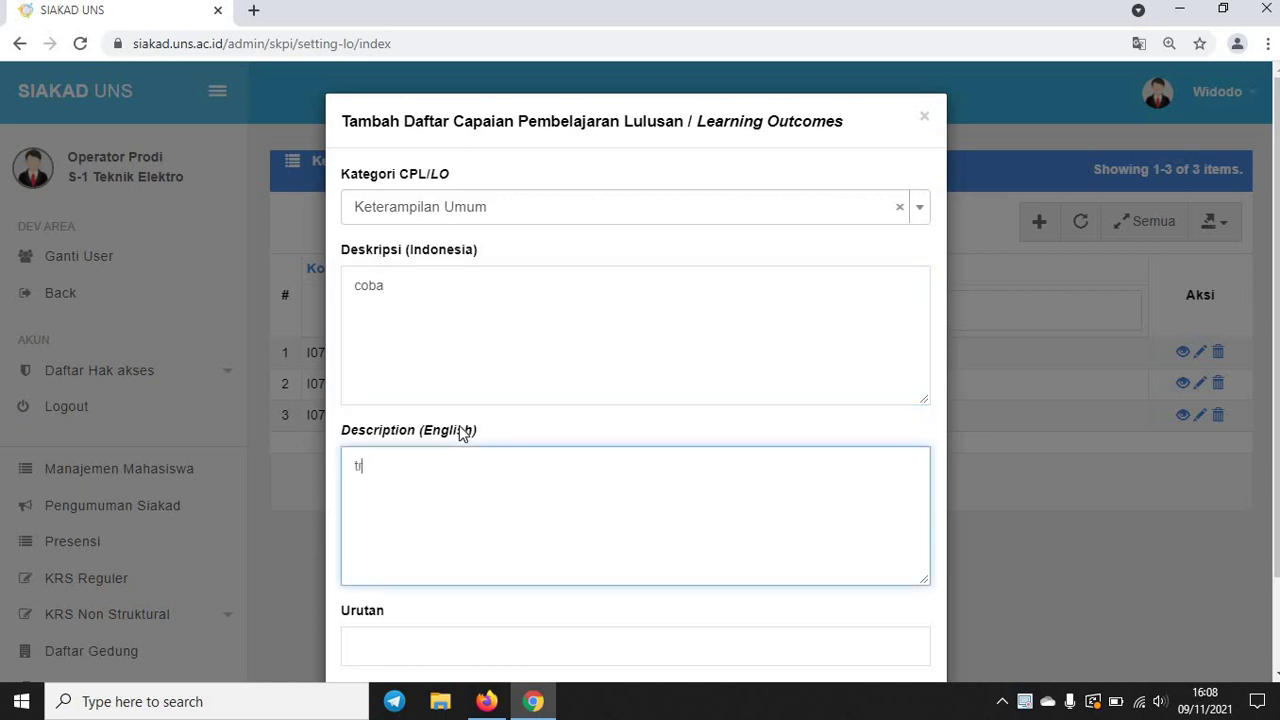
{"action": "type", "text": "rial"}
Set the new learning outcome's Urutan to 5, save it and dismiss the result message.
{"action": "scroll", "coordinate": [443, 520], "scroll_direction": "down", "scroll_amount": 1}
{"action": "left_click", "coordinate": [433, 542]}
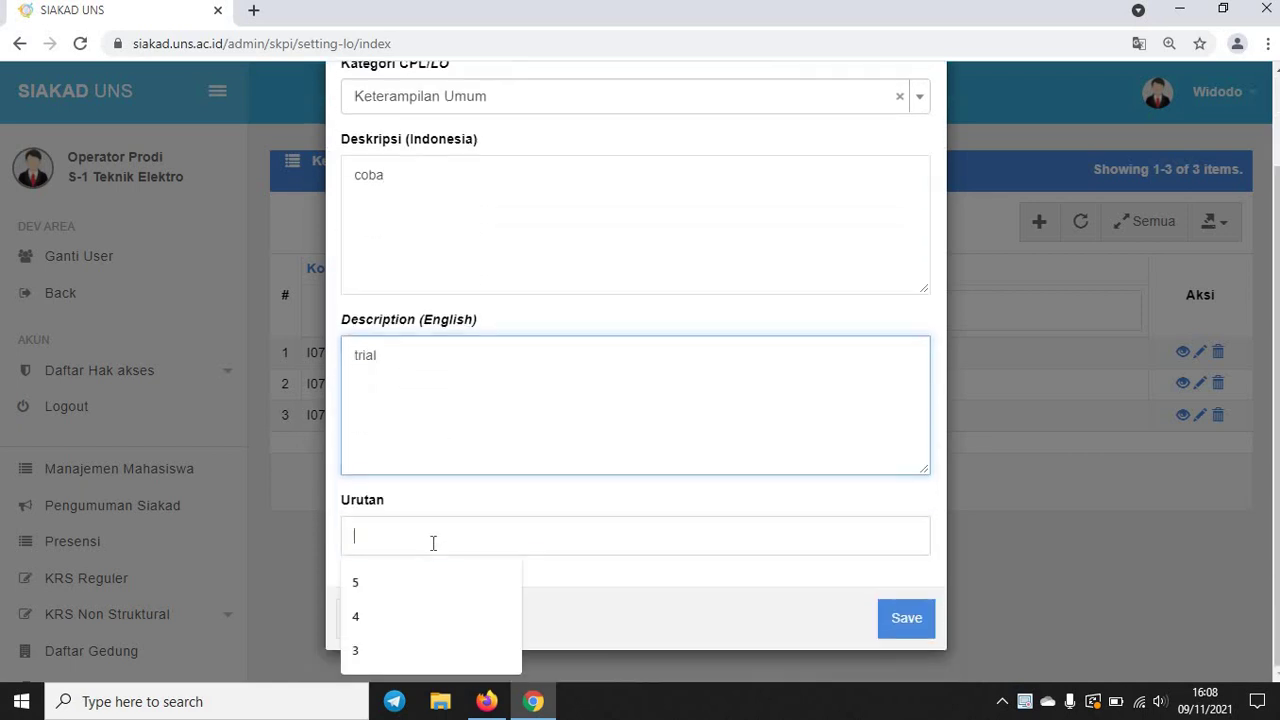
{"action": "type", "text": "4"}
{"action": "left_click", "coordinate": [903, 628]}
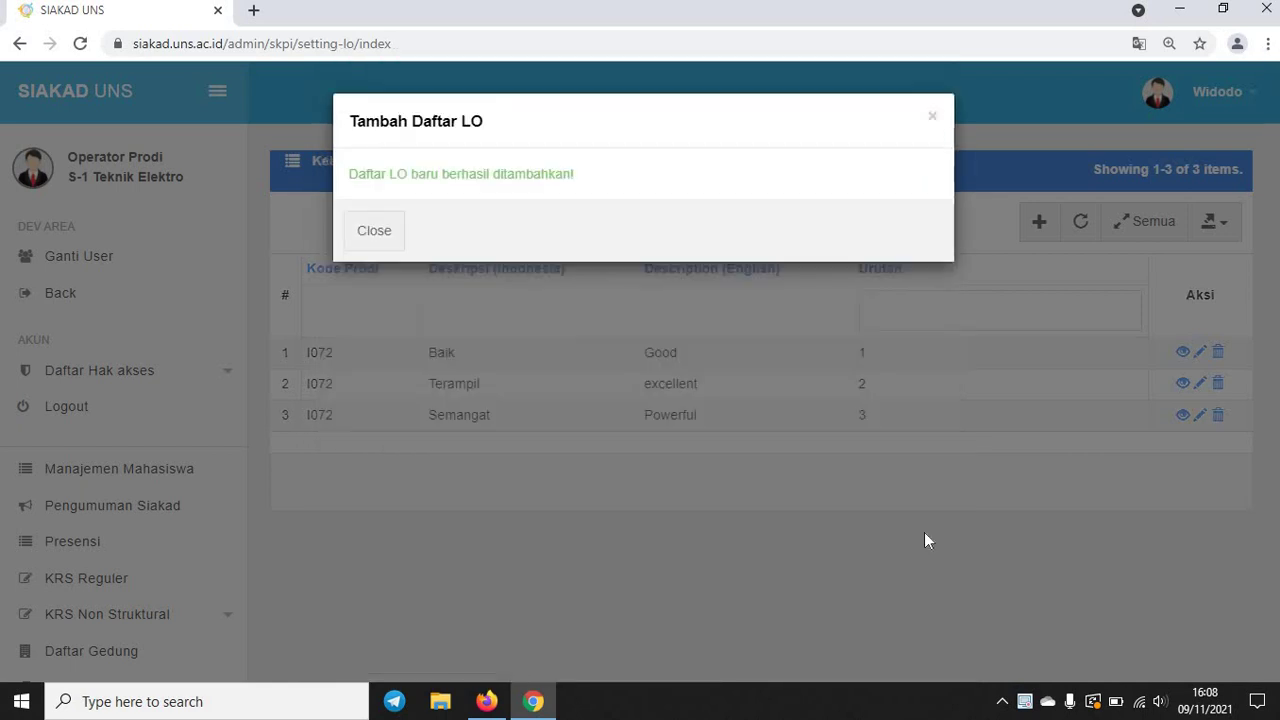
{"action": "left_click", "coordinate": [368, 232]}
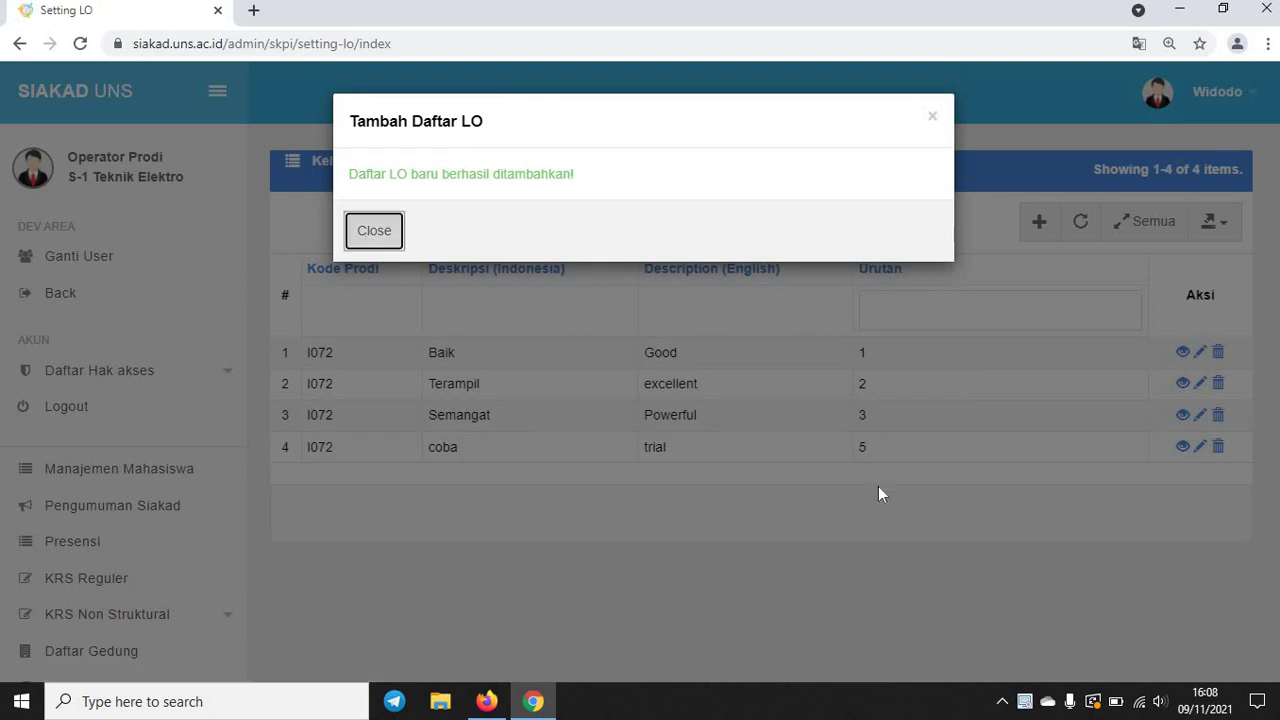
{"action": "left_click", "coordinate": [879, 488]}
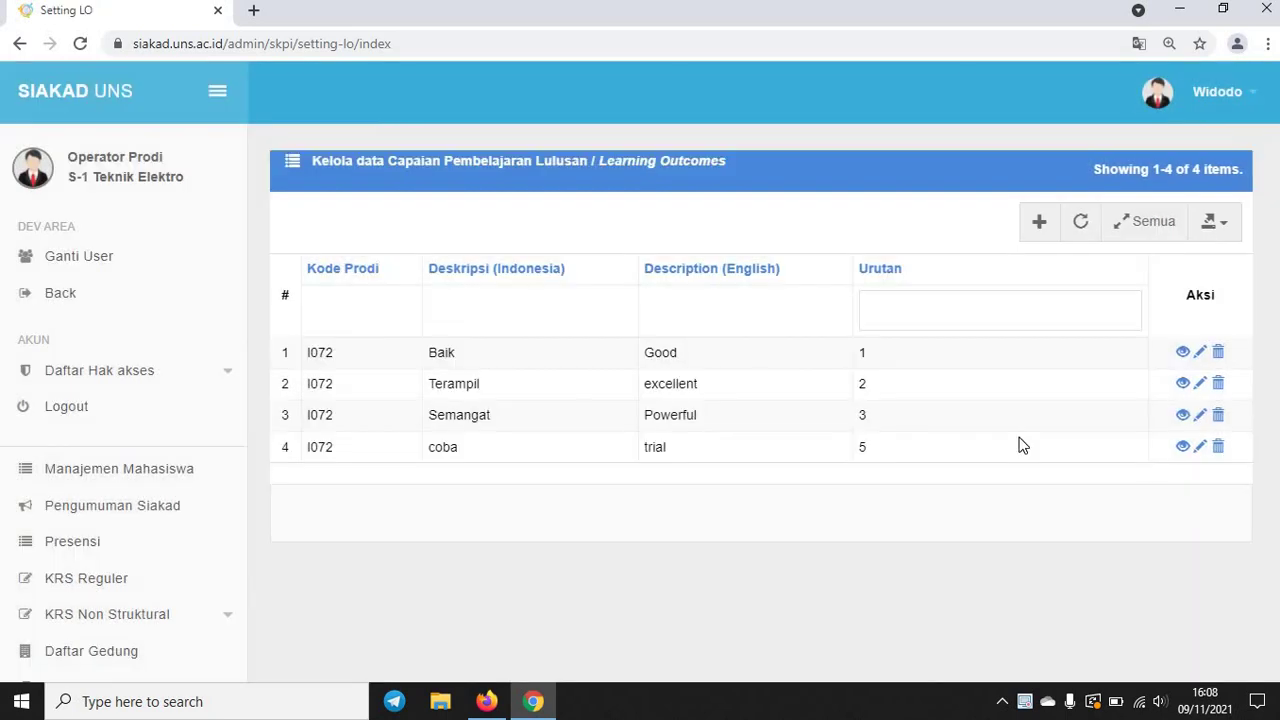
Edit the "coba" learning outcome, set its Urutan to 4 and save the change.
{"action": "left_click", "coordinate": [1200, 448]}
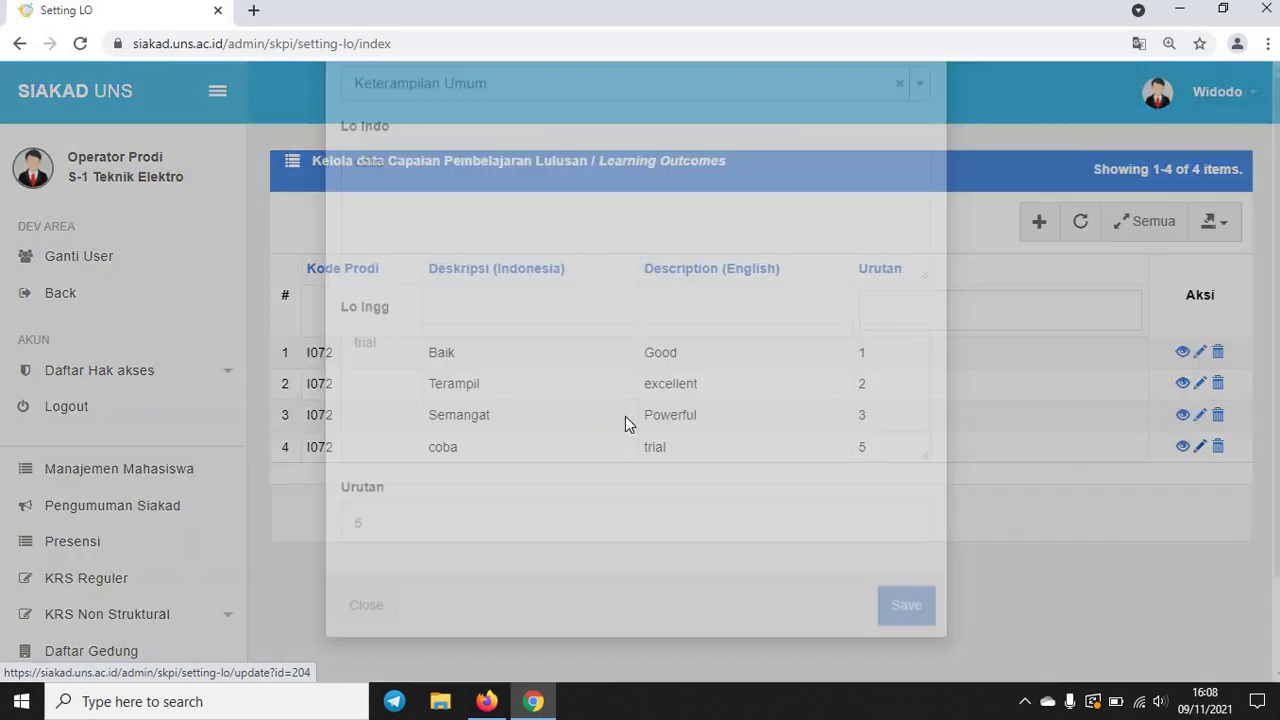
{"action": "scroll", "coordinate": [546, 494], "scroll_direction": "down", "scroll_amount": 2}
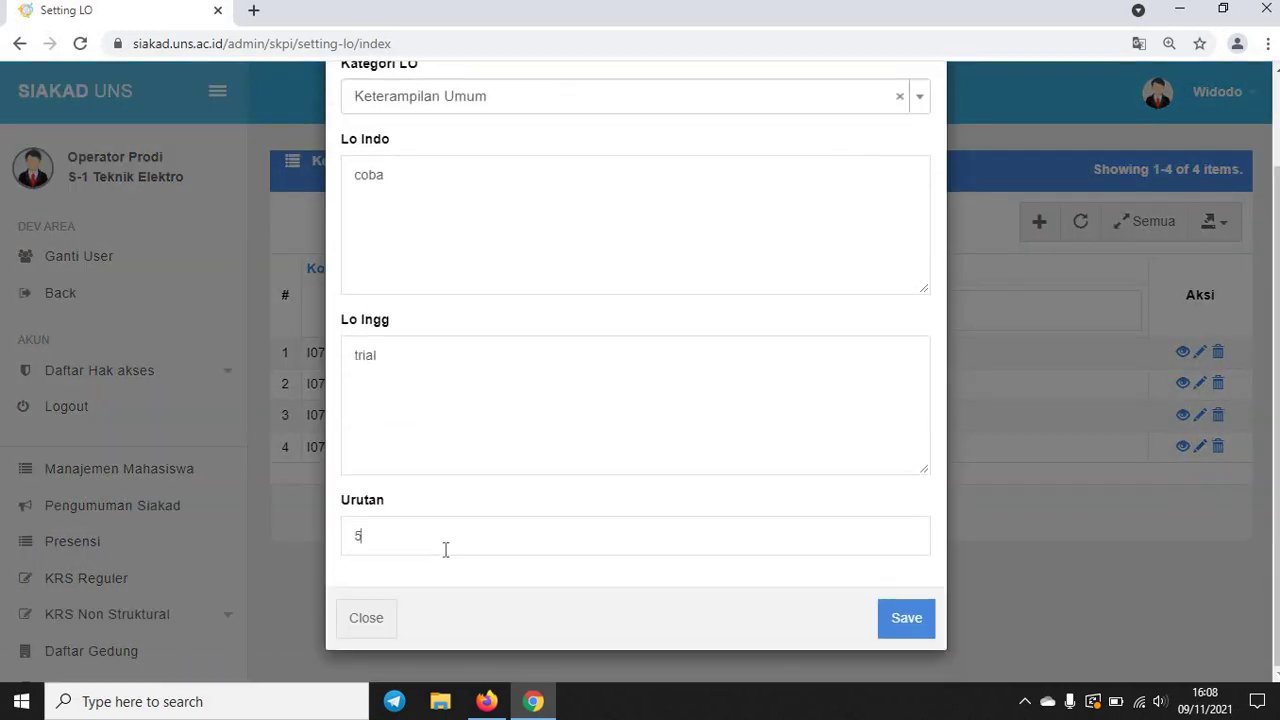
{"action": "left_click", "coordinate": [446, 549]}
{"action": "key", "text": "BackSpace"}
{"action": "type", "text": "4"}
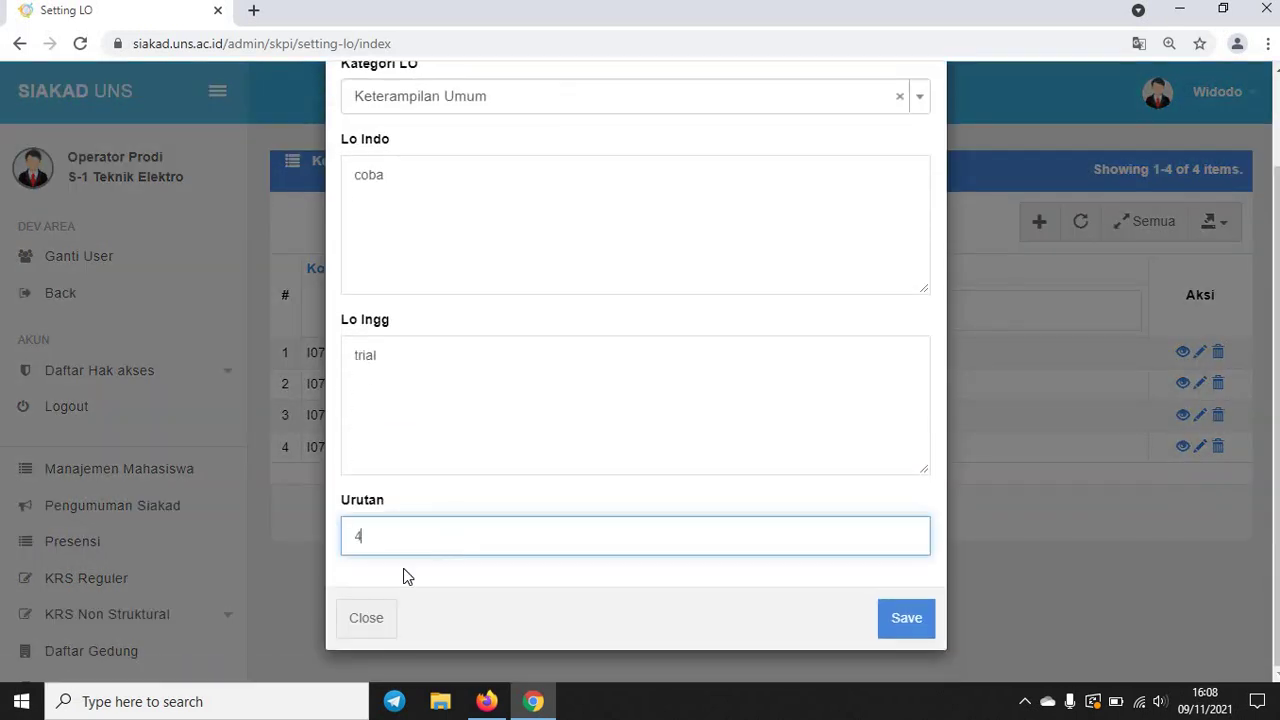
{"action": "left_click", "coordinate": [908, 620]}
{"action": "left_click", "coordinate": [372, 412]}
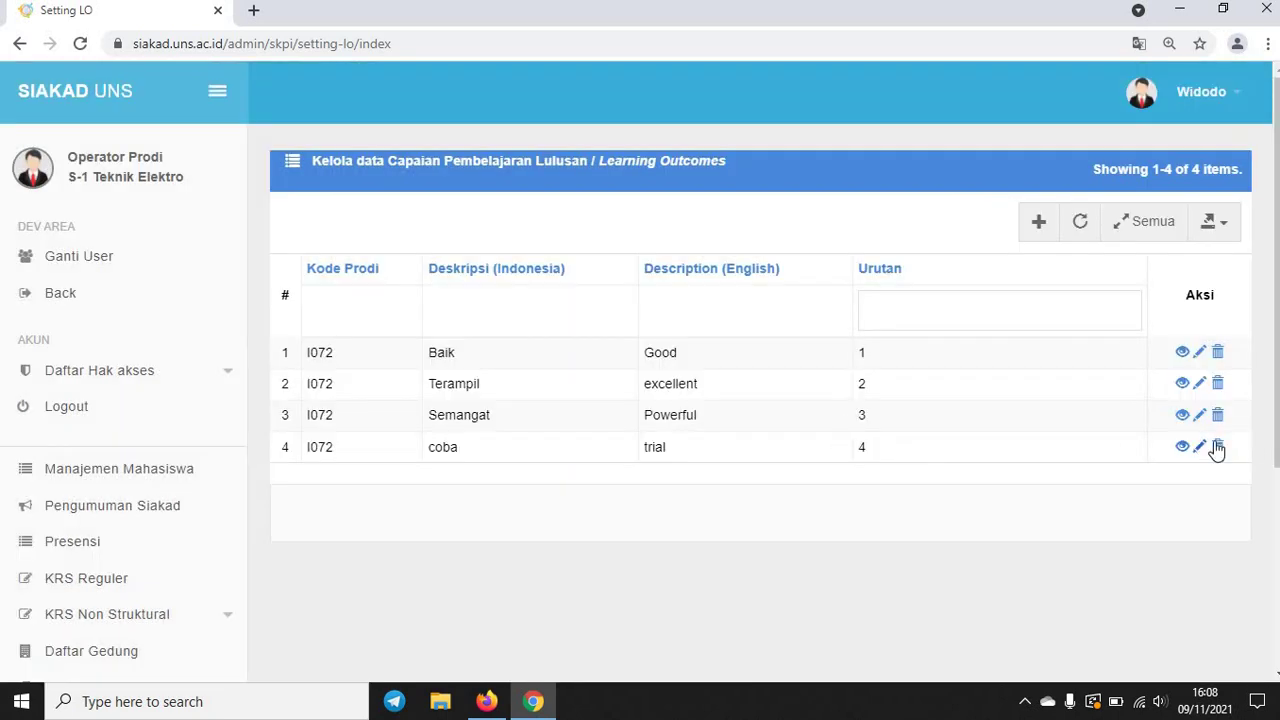
Delete the "coba" learning outcome from the list and confirm the deletion.
{"action": "left_click", "coordinate": [1217, 447]}
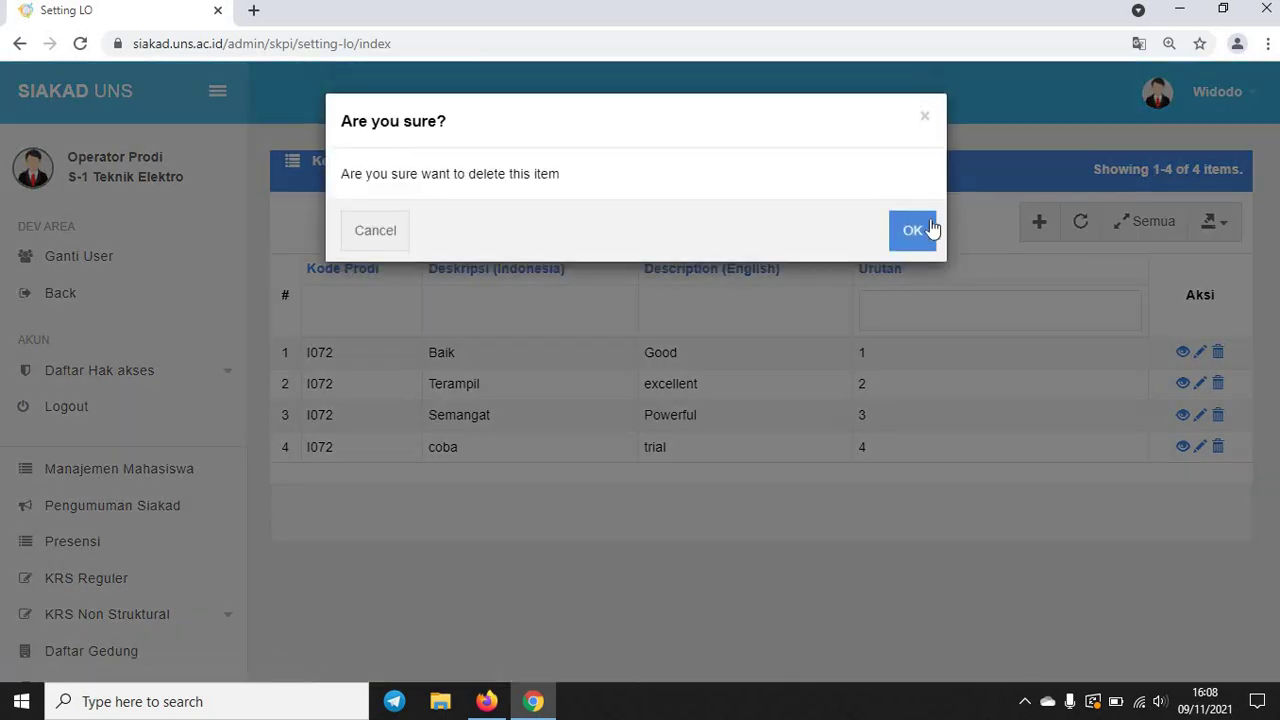
{"action": "left_click", "coordinate": [931, 229]}
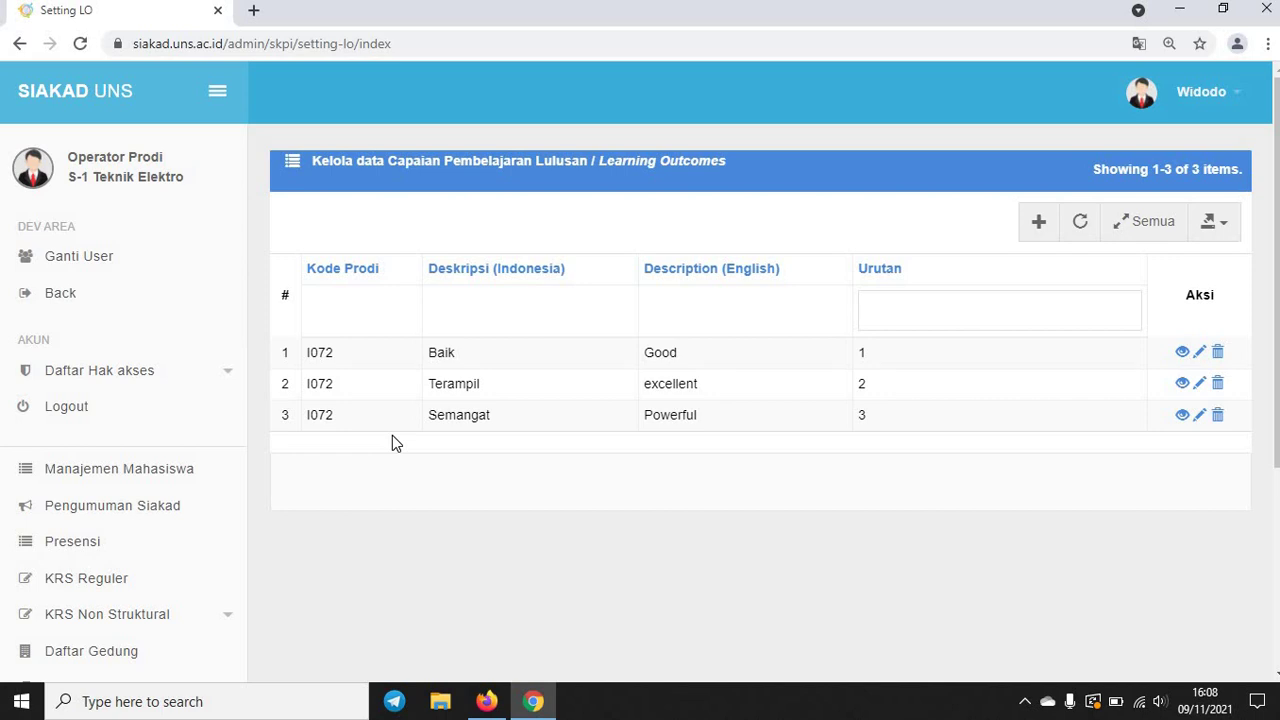
Switch to the Firefox window and select the Dosen access right for the S-1 Hukum programme.
{"action": "key", "text": "alt+Tab"}
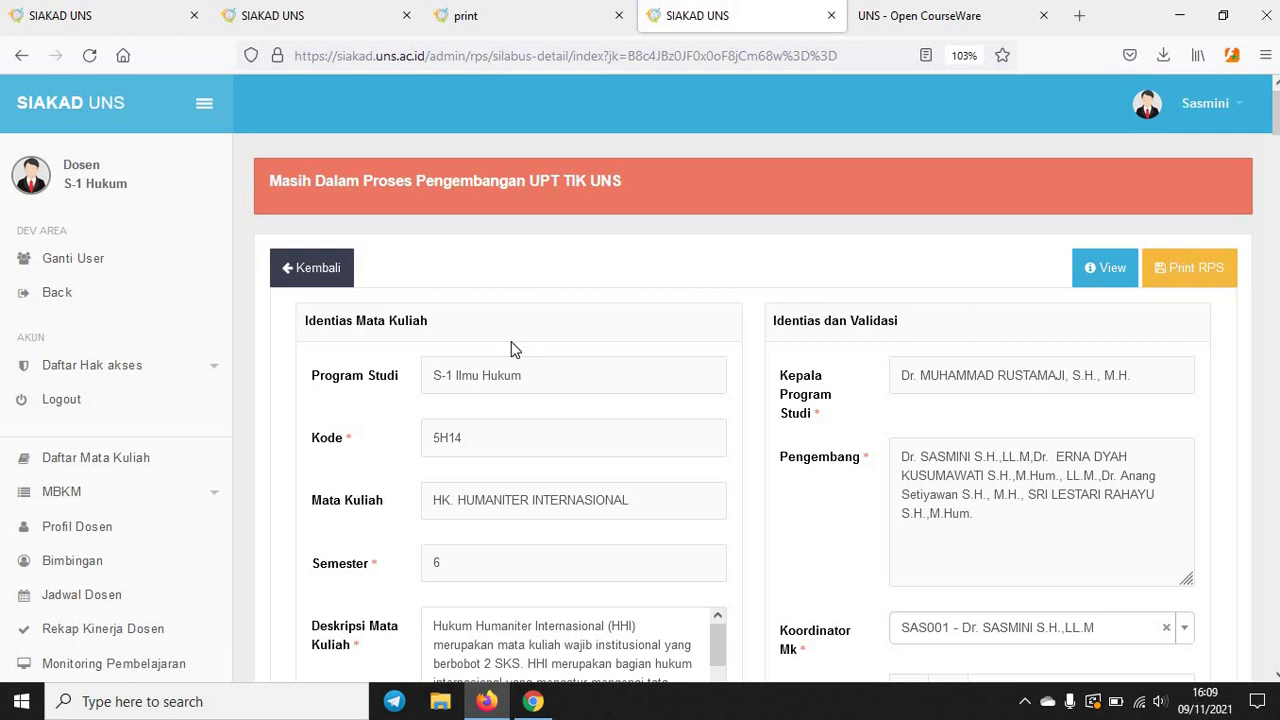
{"action": "left_click", "coordinate": [182, 368]}
{"action": "scroll", "coordinate": [140, 400], "scroll_direction": "down", "scroll_amount": 1}
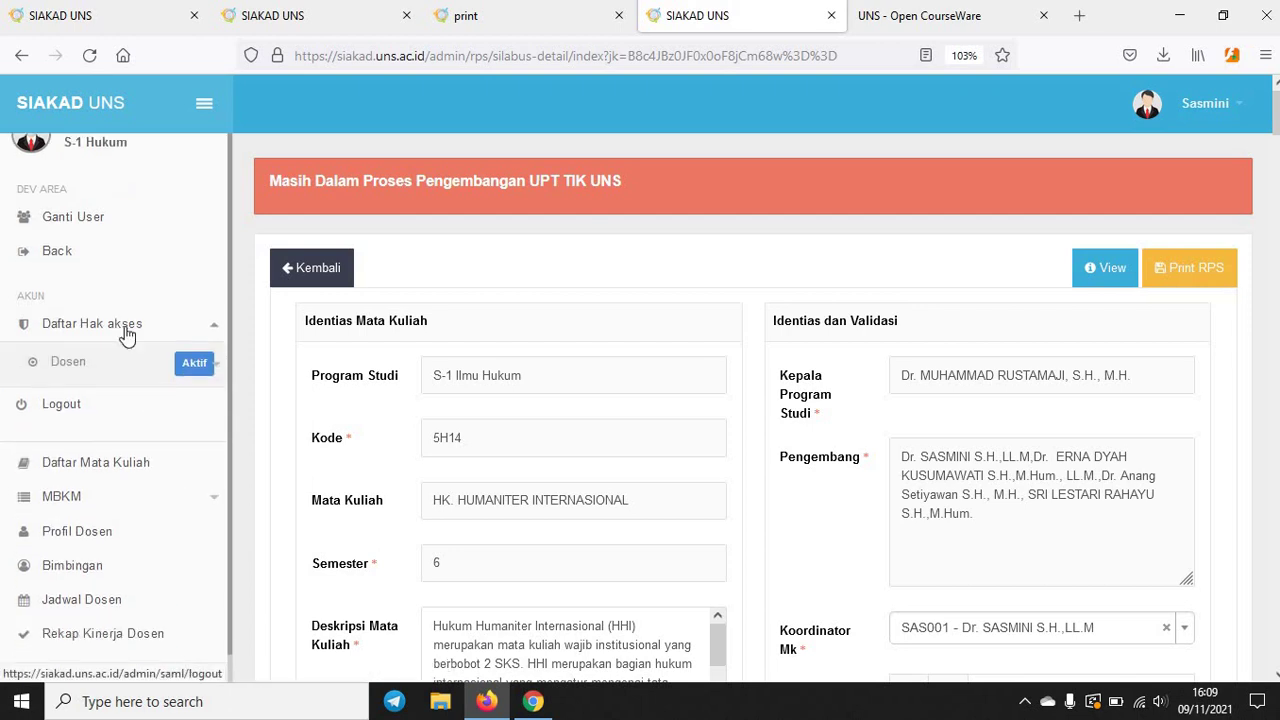
{"action": "left_click", "coordinate": [120, 358]}
{"action": "scroll", "coordinate": [77, 333], "scroll_direction": "down", "scroll_amount": 3}
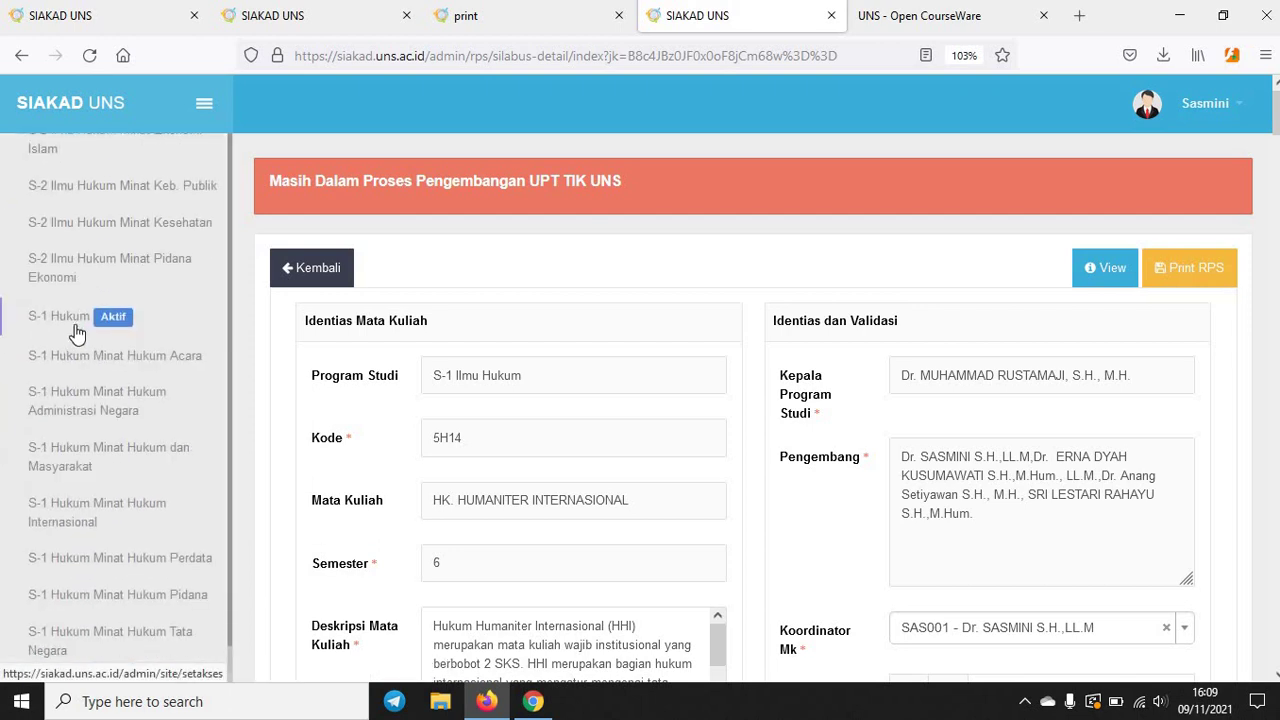
{"action": "left_click", "coordinate": [74, 326]}
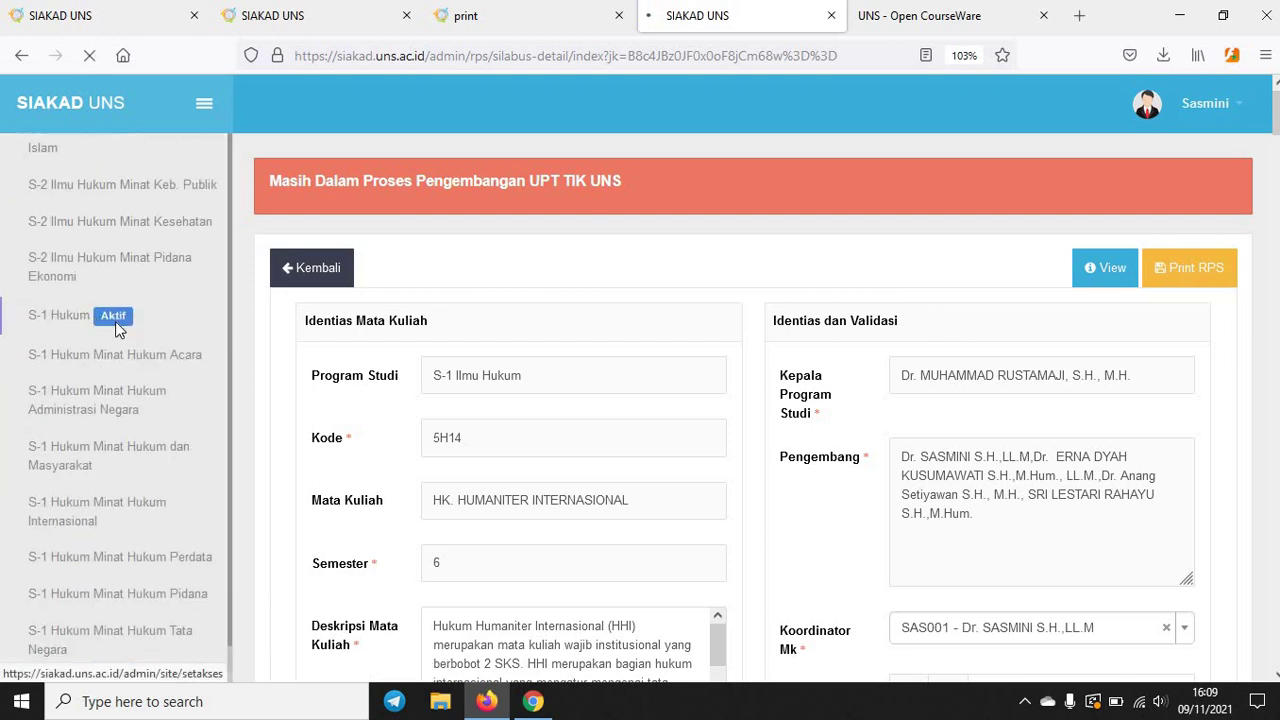
Open Monitoring Pembelajaran to show the lecturer's course list.
{"action": "scroll", "coordinate": [100, 450], "scroll_direction": "down", "scroll_amount": 2}
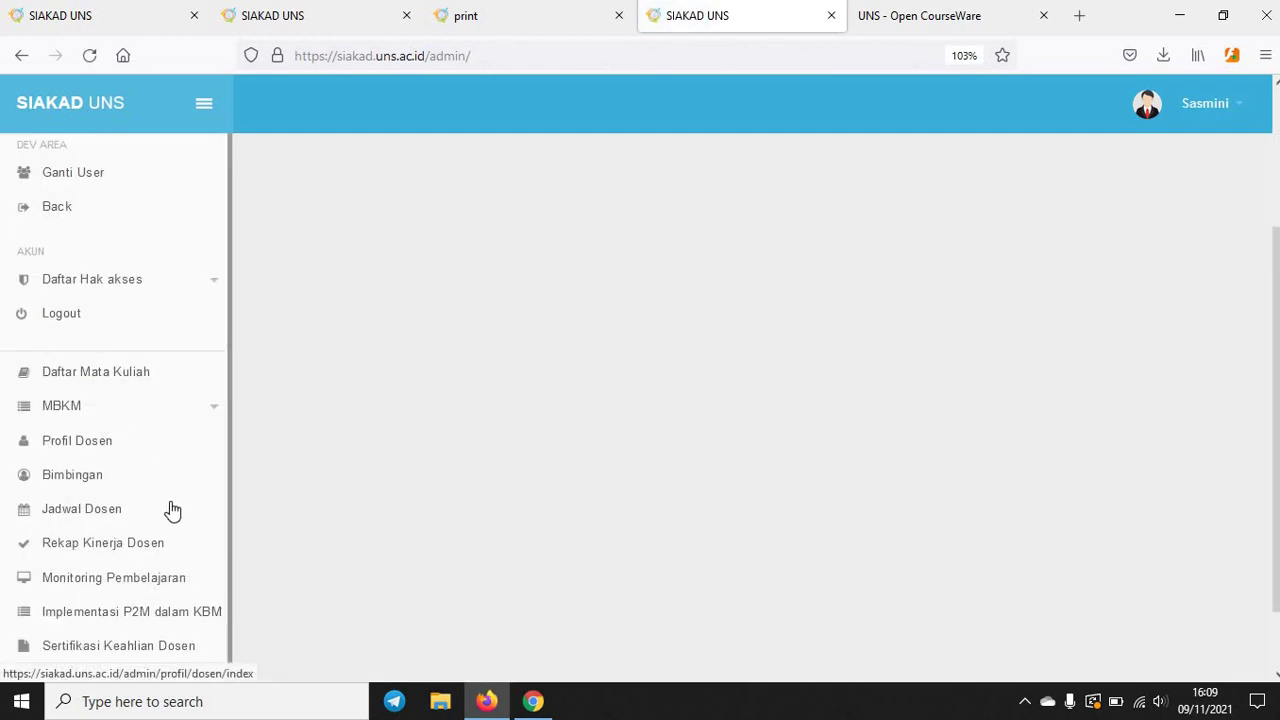
{"action": "left_click", "coordinate": [110, 580]}
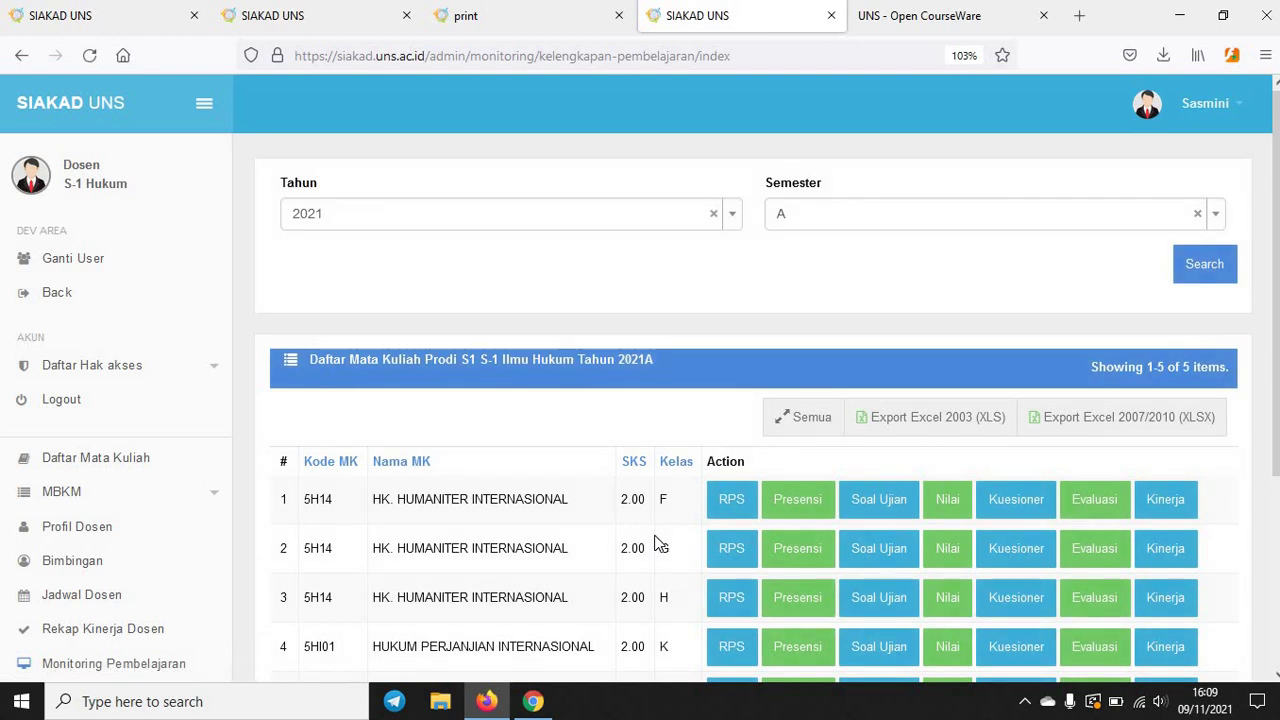
{"action": "scroll", "coordinate": [660, 543], "scroll_direction": "down", "scroll_amount": 2}
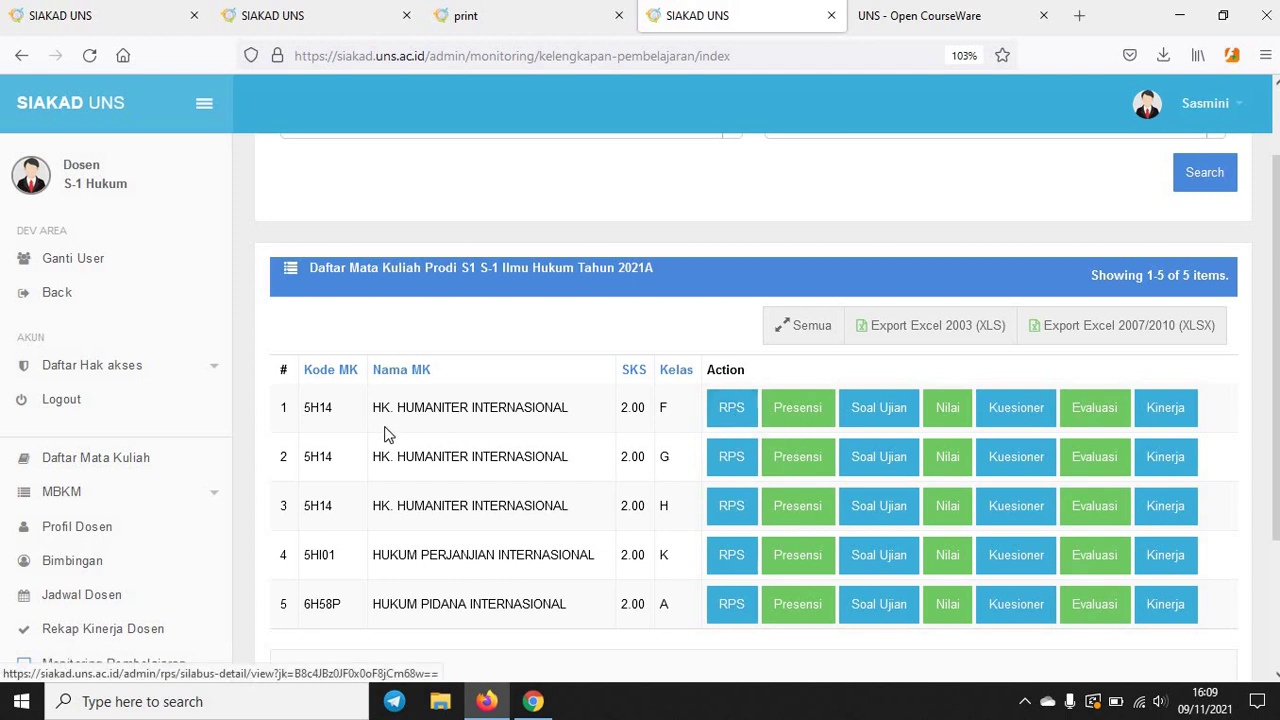
Open the RPS of HK. HUMANITER INTERNASIONAL class F and close the leftover print and course-list tabs.
{"action": "left_click", "coordinate": [730, 407]}
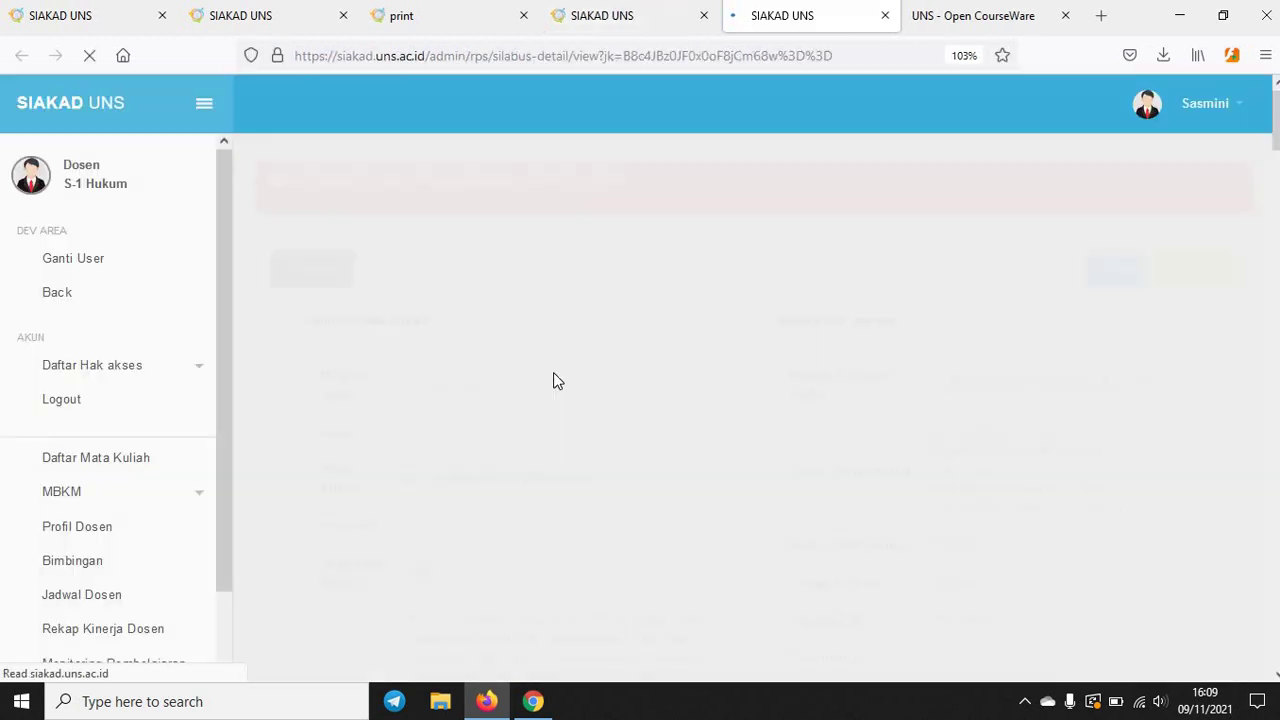
{"action": "left_click", "coordinate": [523, 15]}
{"action": "left_click", "coordinate": [521, 16]}
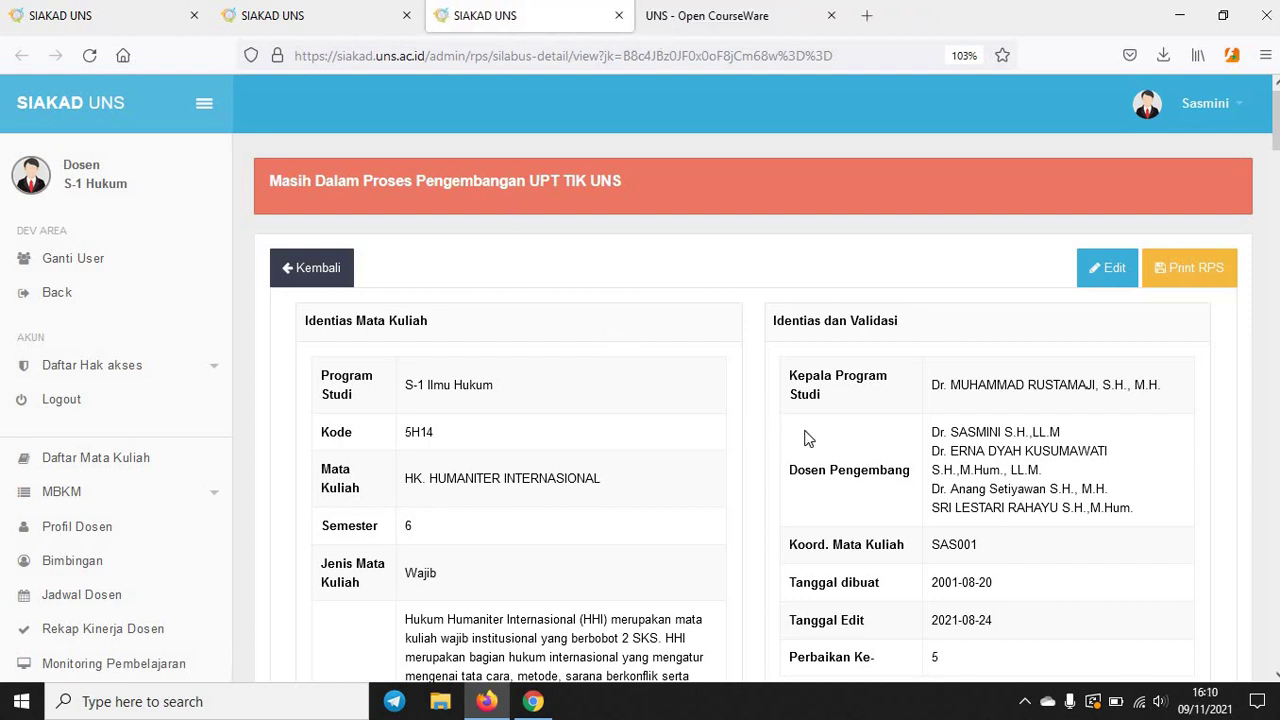
Examine the RPS's course identity, assessment weights, prerequisites, CPMK, CPL, references and lesson plan, collapsing the navigation sidebar for more room.
{"action": "scroll", "coordinate": [808, 438], "scroll_direction": "down", "scroll_amount": 1}
{"action": "scroll", "coordinate": [808, 438], "scroll_direction": "down", "scroll_amount": 4}
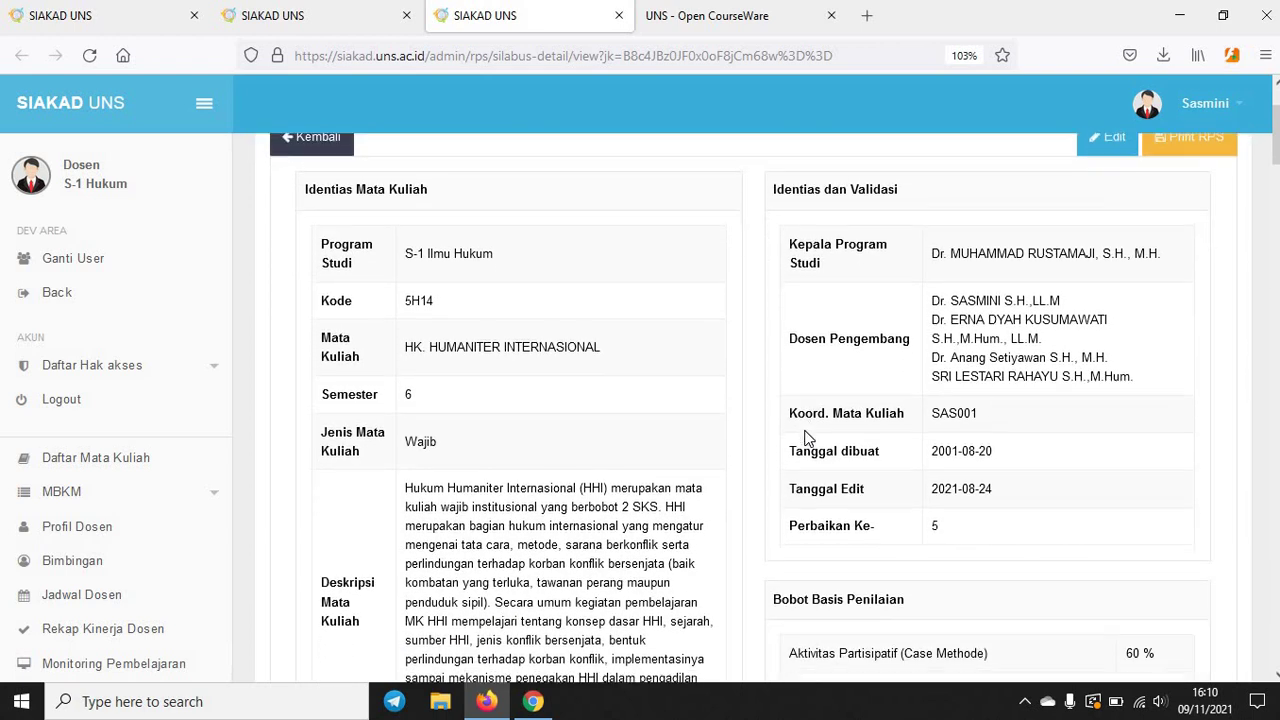
{"action": "scroll", "coordinate": [808, 438], "scroll_direction": "down", "scroll_amount": 5}
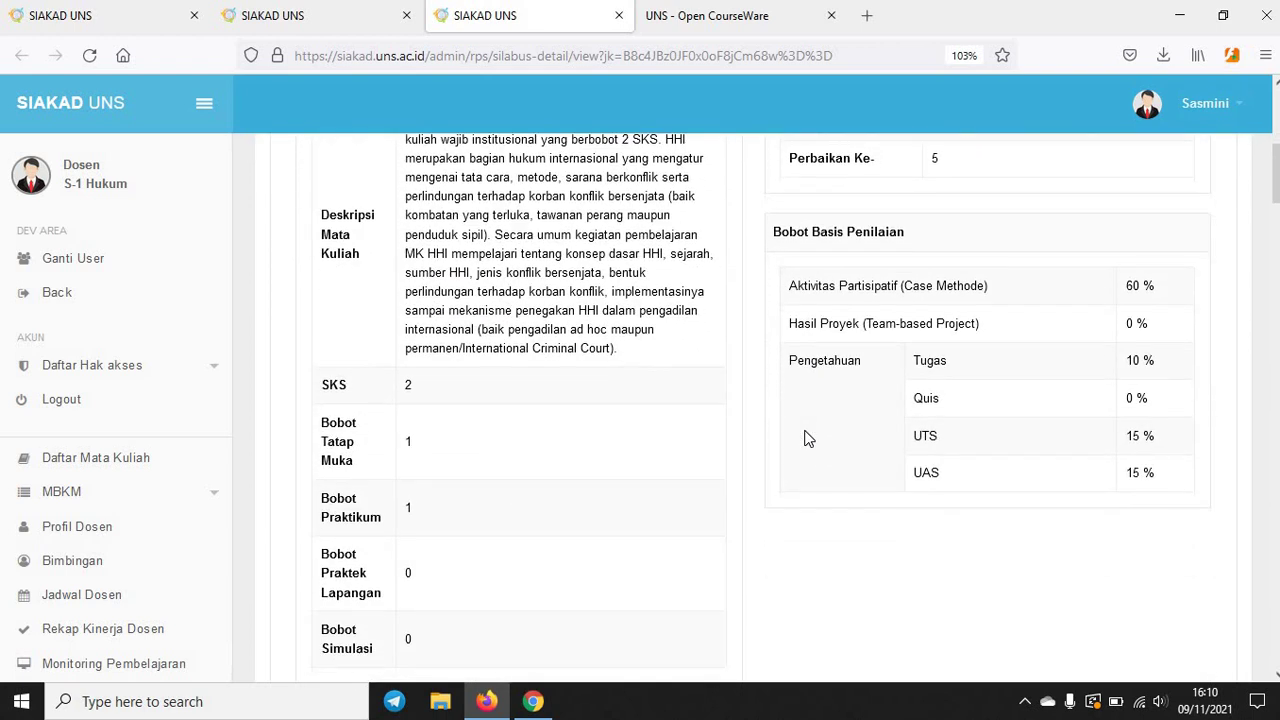
{"action": "scroll", "coordinate": [808, 438], "scroll_direction": "down", "scroll_amount": 3}
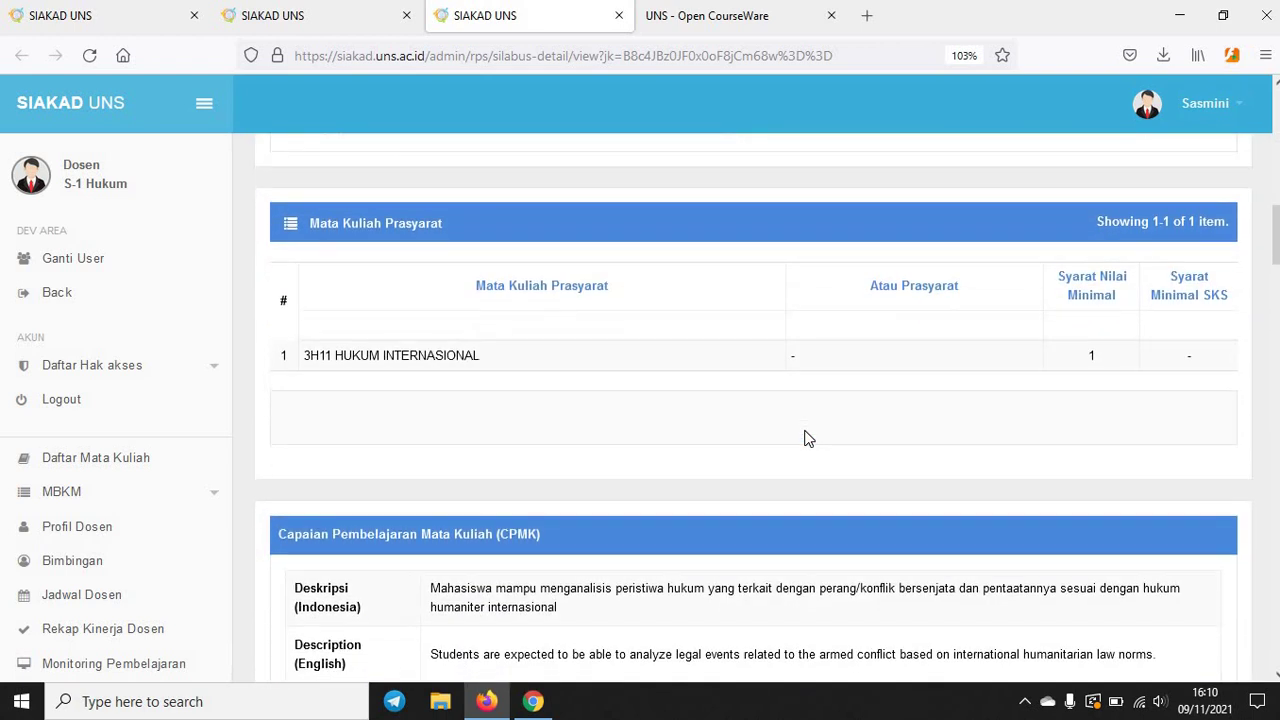
{"action": "scroll", "coordinate": [808, 438], "scroll_direction": "down", "scroll_amount": 2}
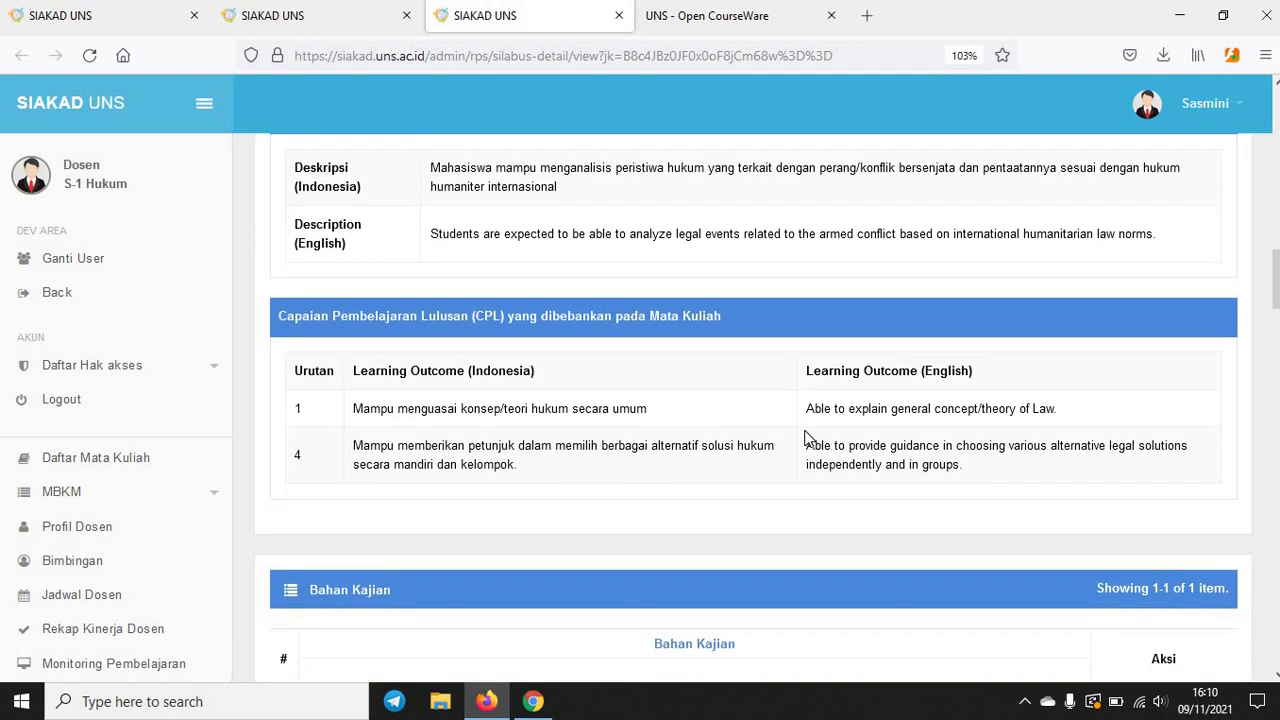
{"action": "scroll", "coordinate": [808, 438], "scroll_direction": "down", "scroll_amount": 3}
{"action": "scroll", "coordinate": [808, 438], "scroll_direction": "down", "scroll_amount": 5}
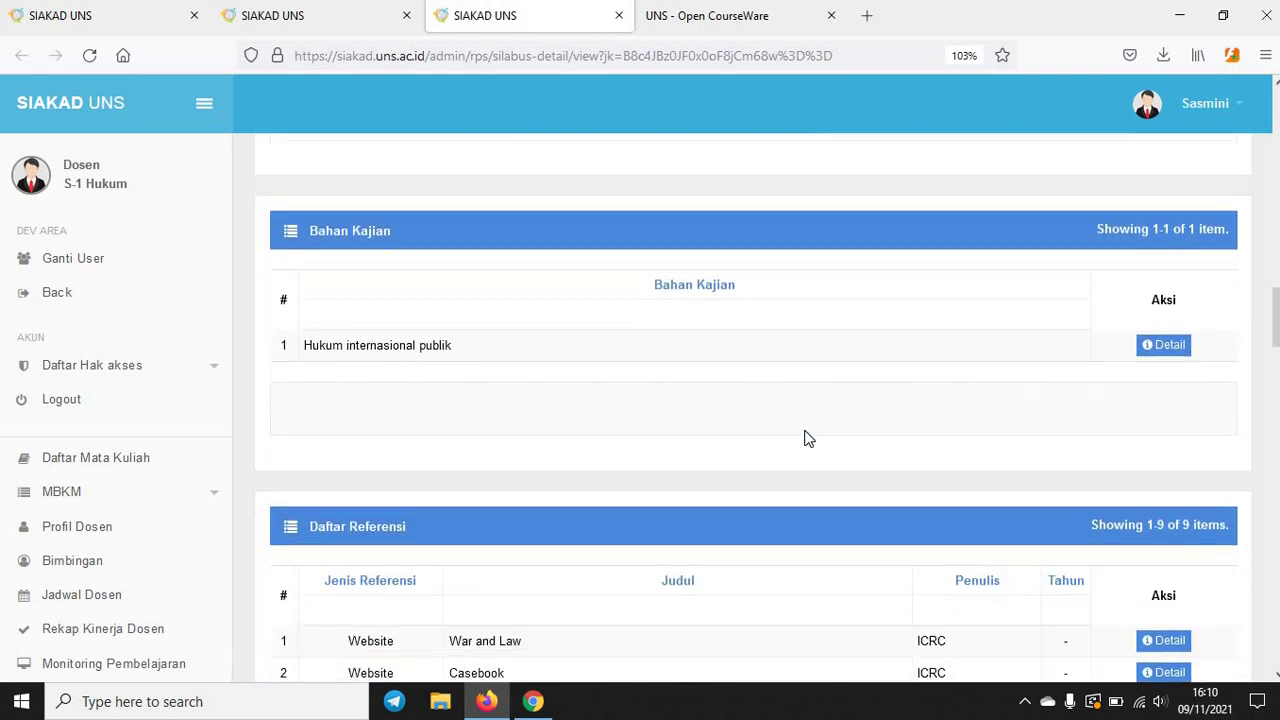
{"action": "scroll", "coordinate": [806, 437], "scroll_direction": "down", "scroll_amount": 6}
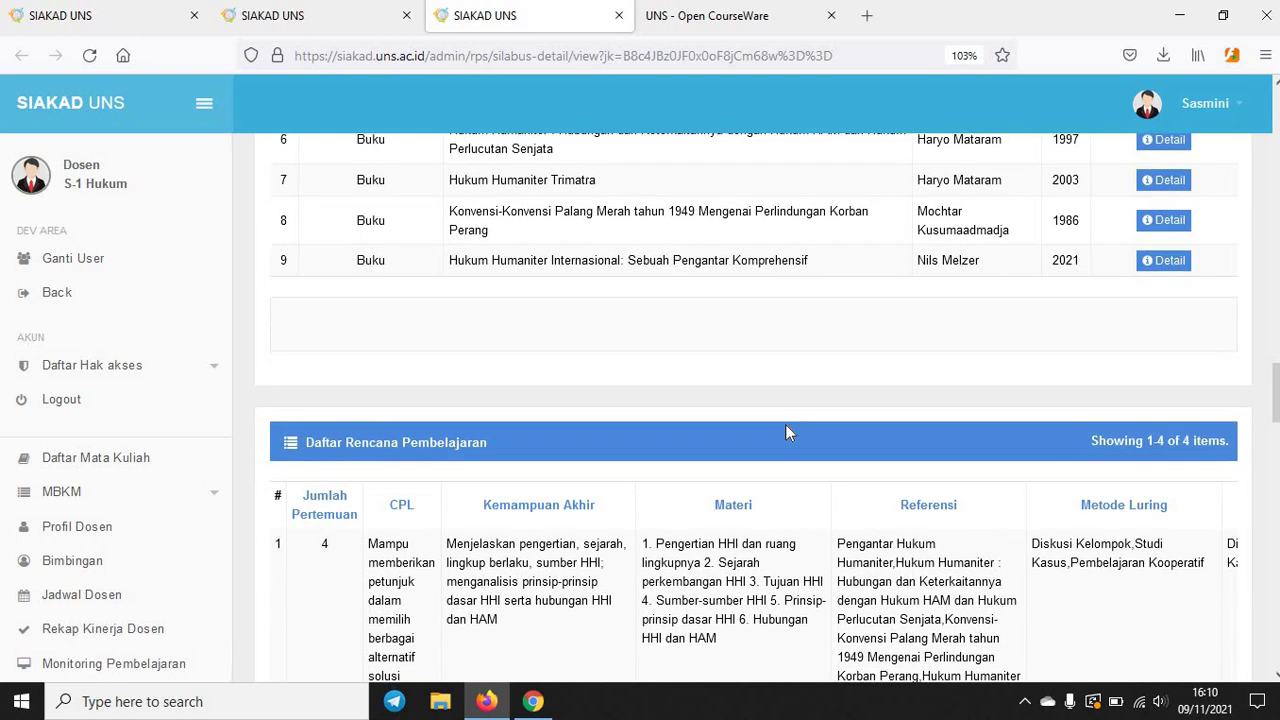
{"action": "left_click", "coordinate": [205, 106]}
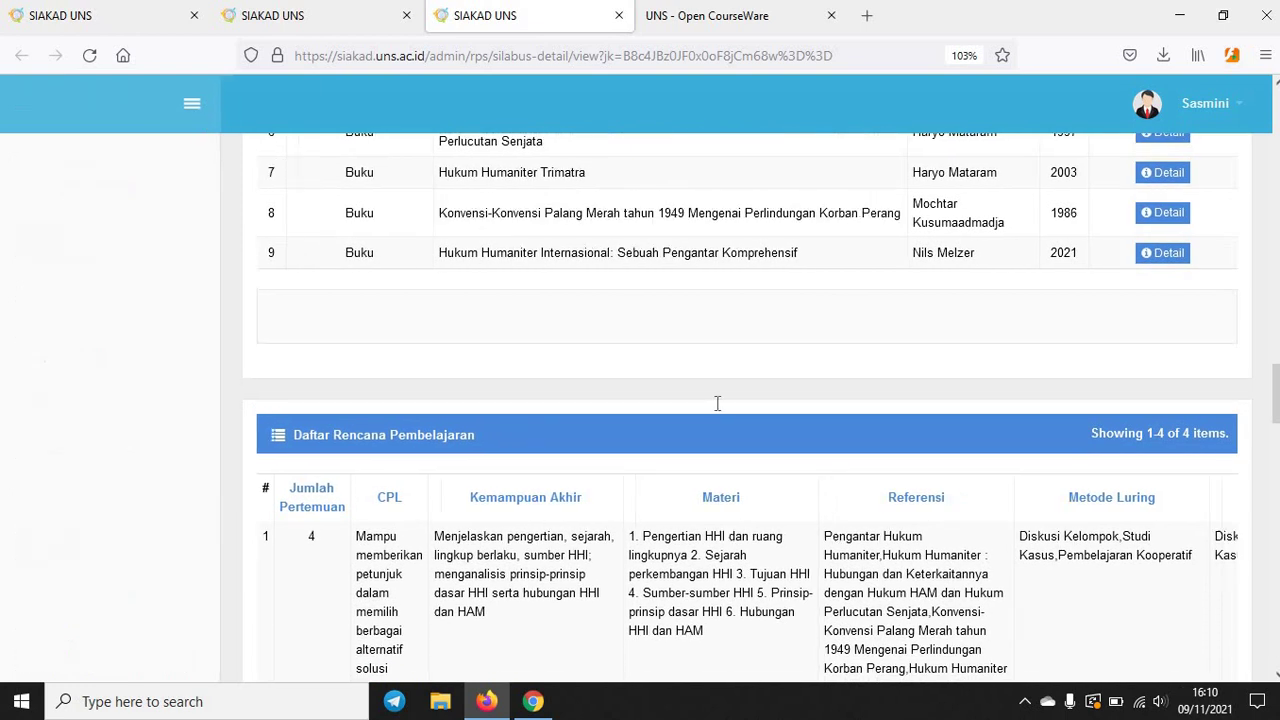
{"action": "scroll", "coordinate": [716, 410], "scroll_direction": "down", "scroll_amount": 4}
{"action": "scroll", "coordinate": [716, 410], "scroll_direction": "up", "scroll_amount": 8}
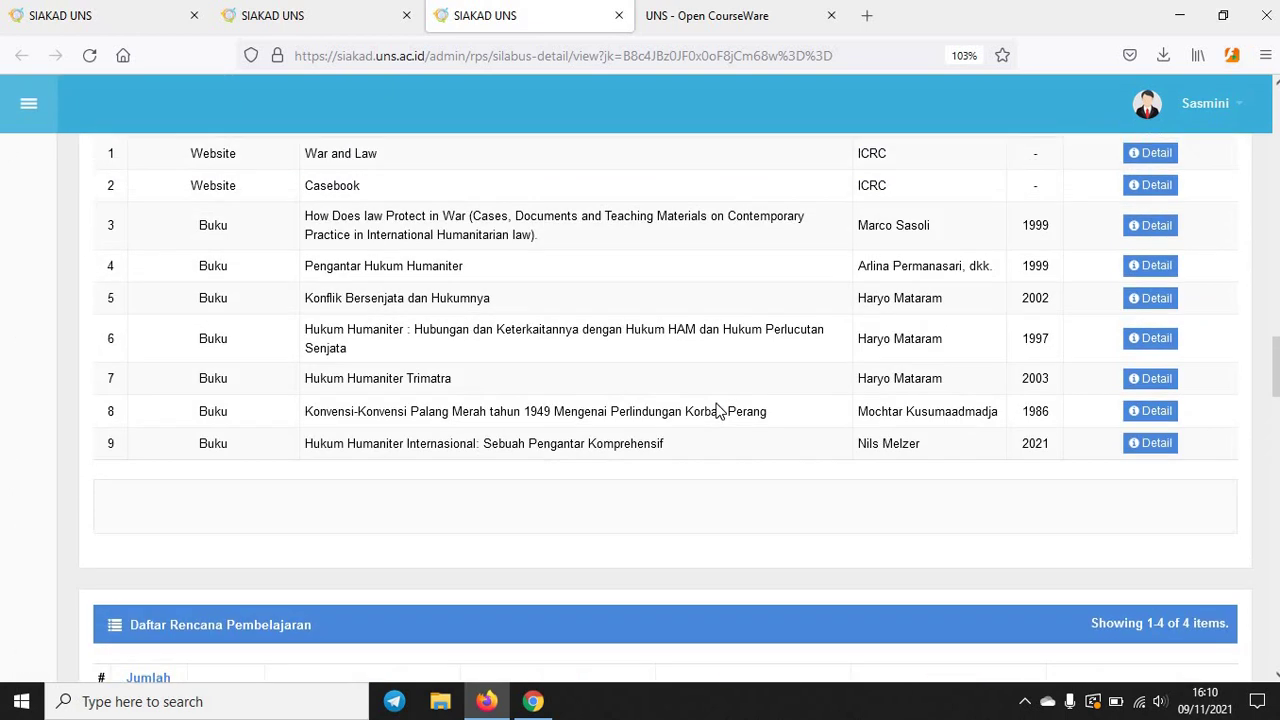
{"action": "scroll", "coordinate": [716, 411], "scroll_direction": "up", "scroll_amount": 10}
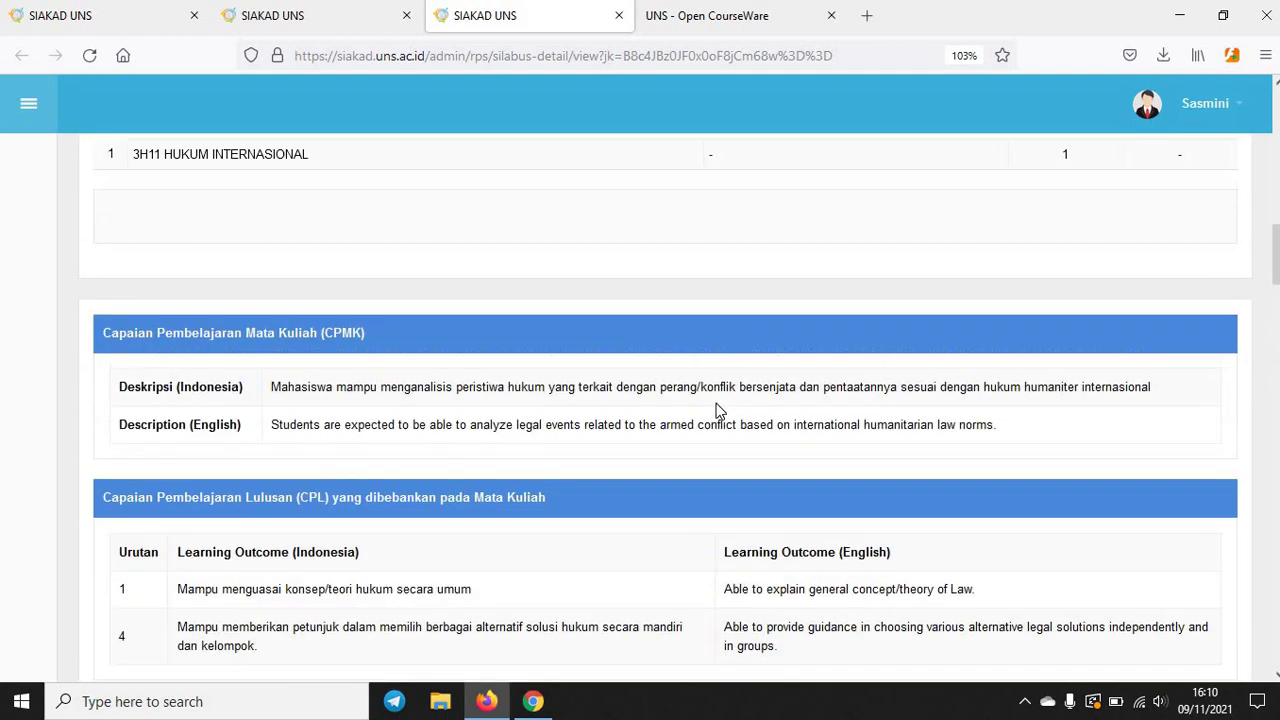
Open the RPS of HK. HUMANITER INTERNASIONAL for editing and collapse the navigation sidebar.
{"action": "scroll", "coordinate": [716, 410], "scroll_direction": "up", "scroll_amount": 8}
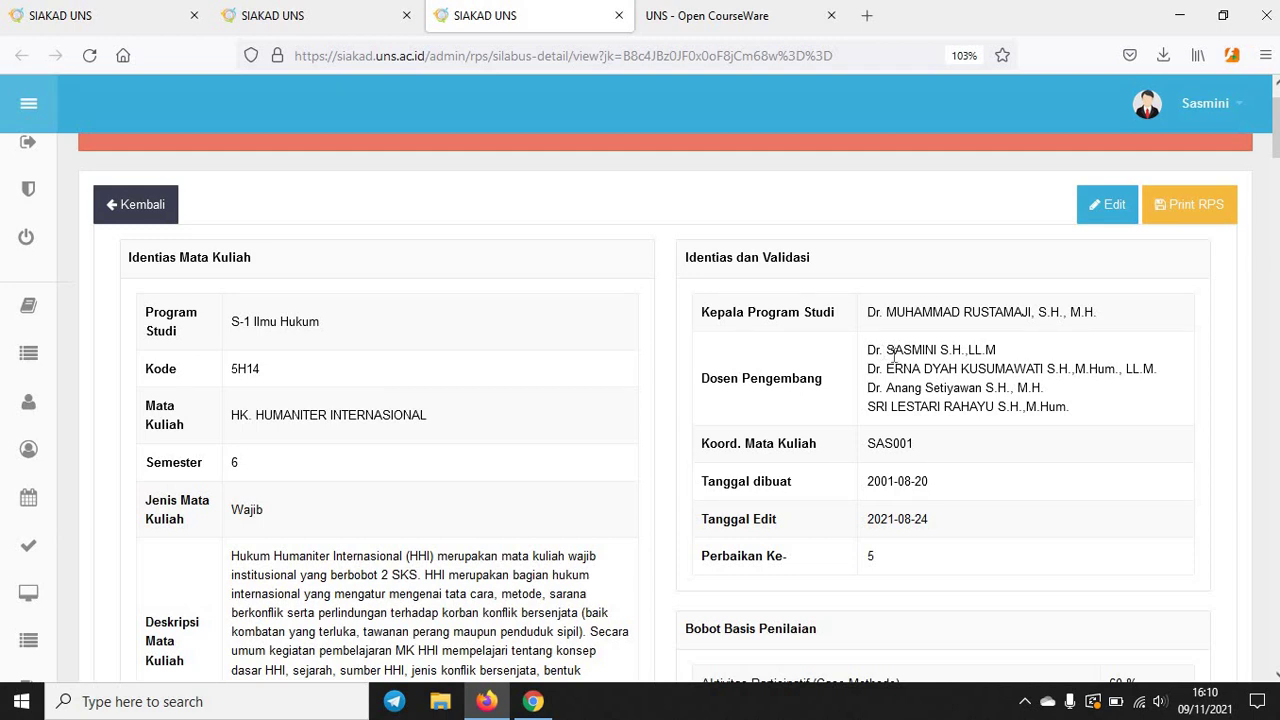
{"action": "left_click", "coordinate": [1100, 208]}
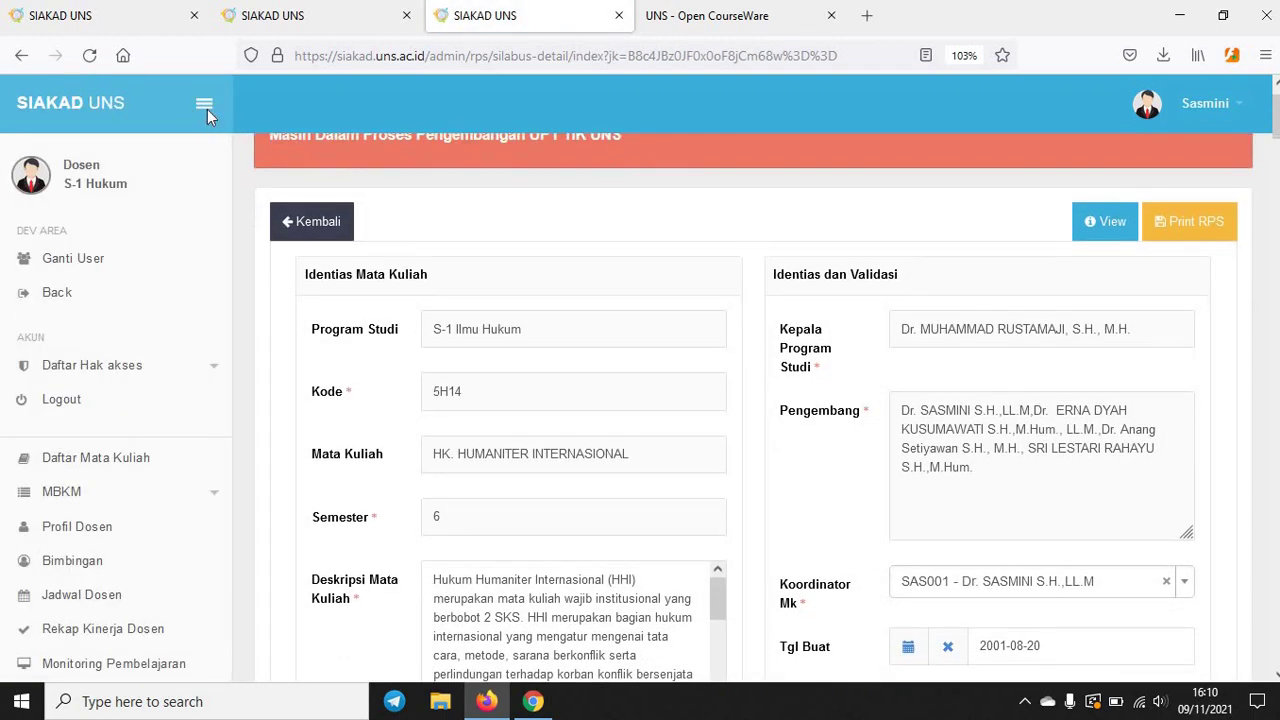
{"action": "left_click", "coordinate": [204, 105]}
{"action": "scroll", "coordinate": [427, 394], "scroll_direction": "down", "scroll_amount": 2}
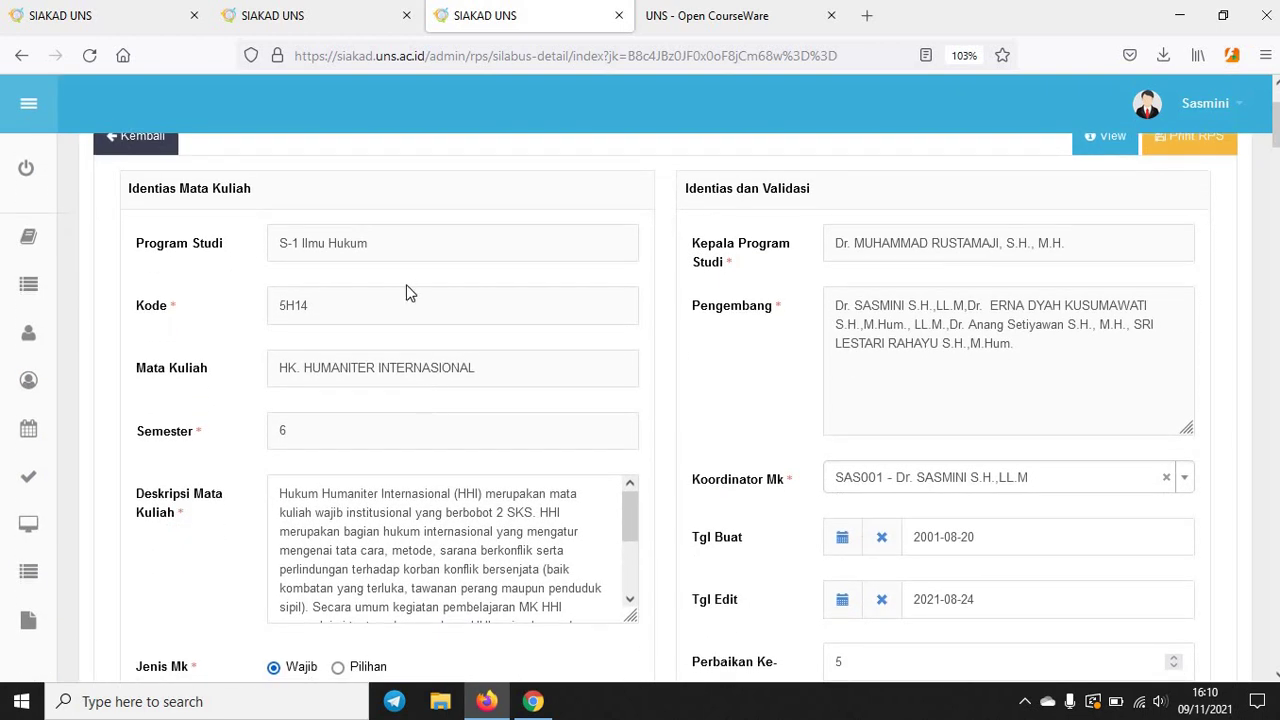
Inspect the programme, code, course name, semester, head of study programme and developer fields in the RPS edit form.
{"action": "left_click", "coordinate": [389, 250]}
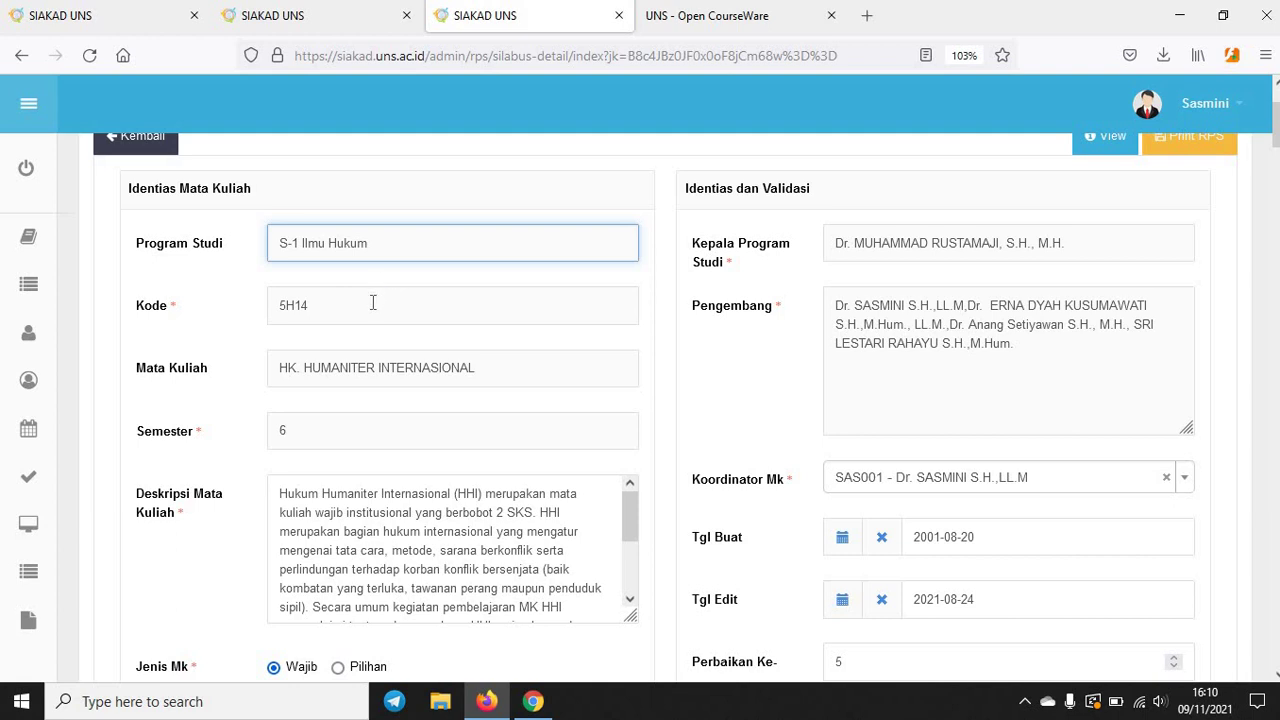
{"action": "key", "text": "Tab"}
{"action": "left_click", "coordinate": [431, 370]}
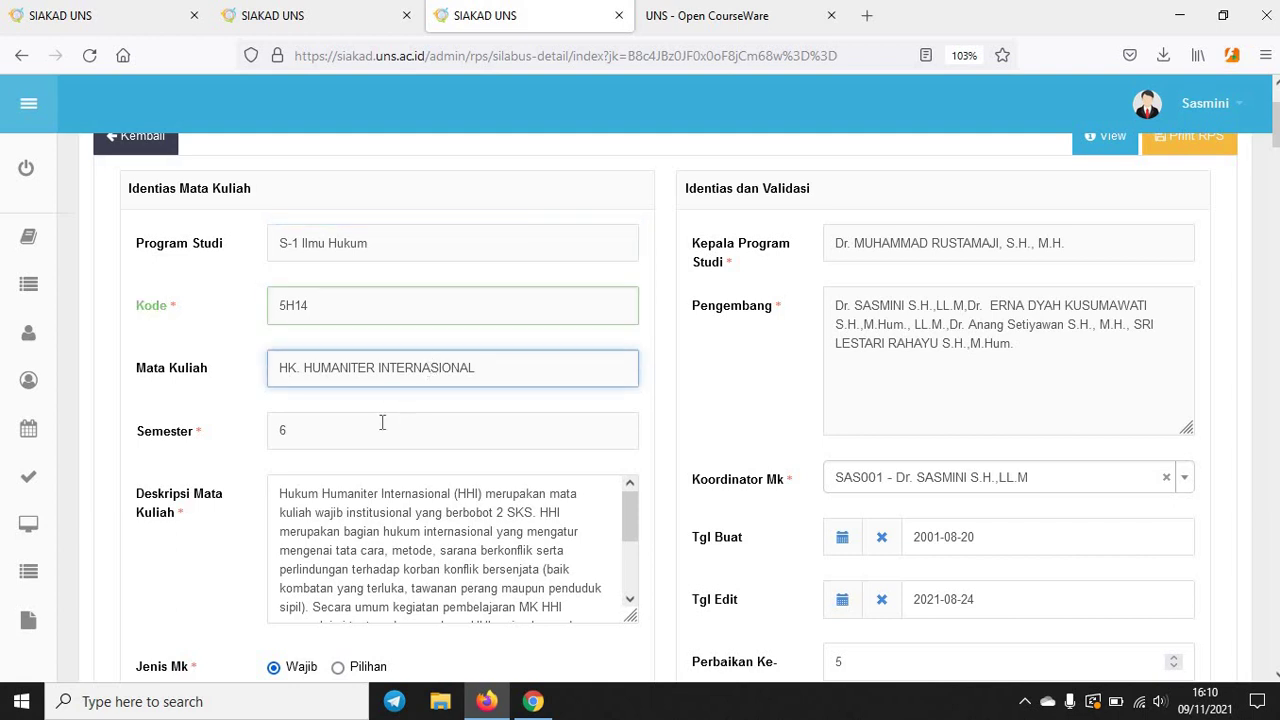
{"action": "left_click", "coordinate": [382, 426]}
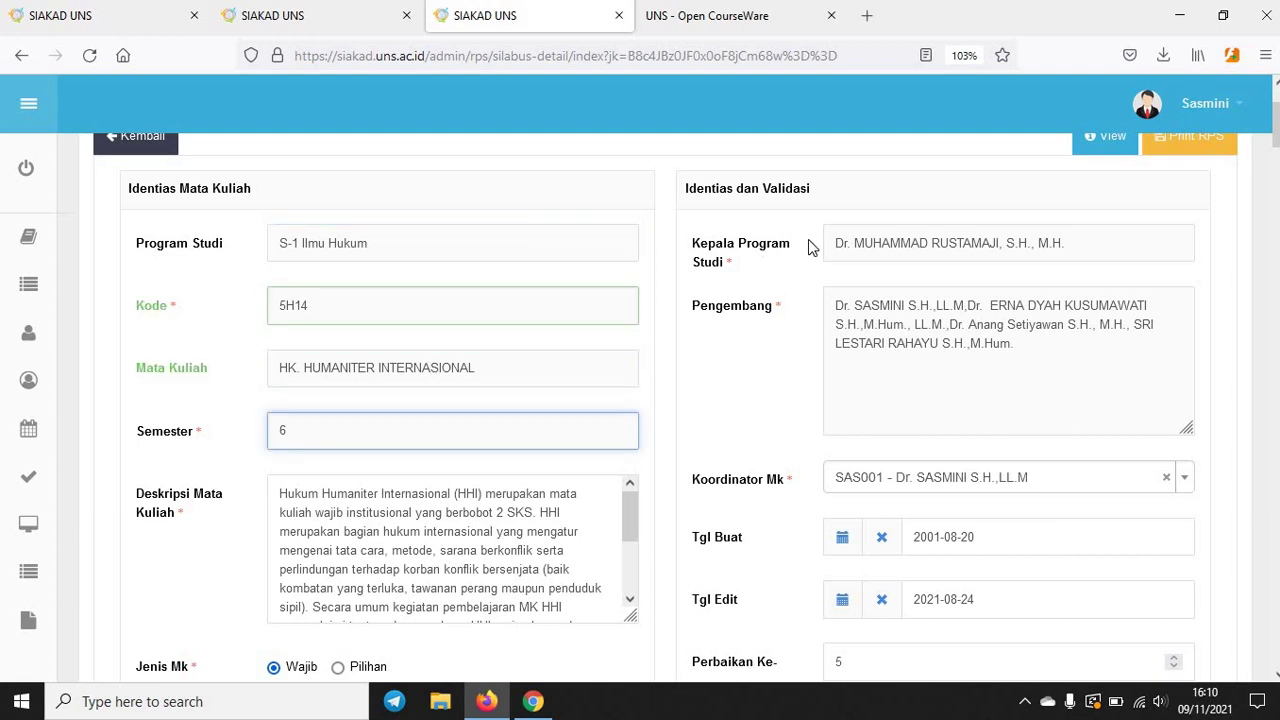
{"action": "left_click", "coordinate": [899, 240]}
{"action": "left_click", "coordinate": [831, 366]}
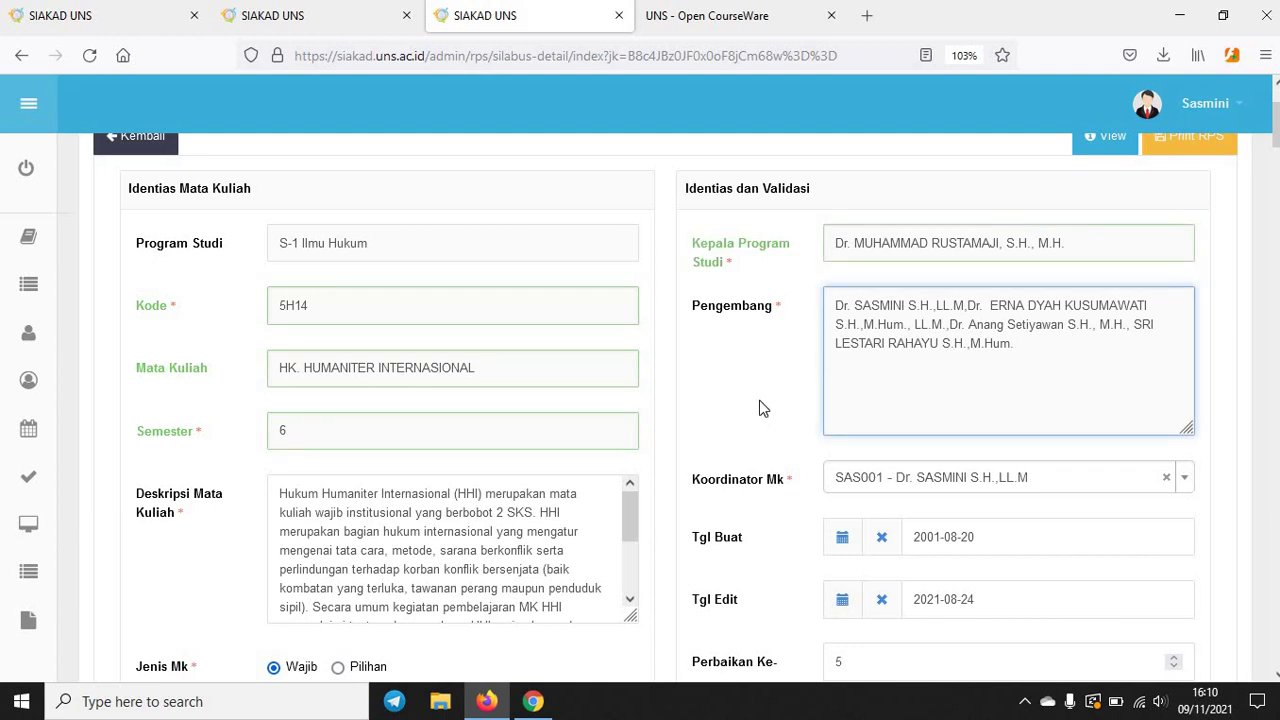
Inspect the course coordinator, course description, creation date and edit date fields without changing them.
{"action": "scroll", "coordinate": [759, 400], "scroll_direction": "down", "scroll_amount": 3}
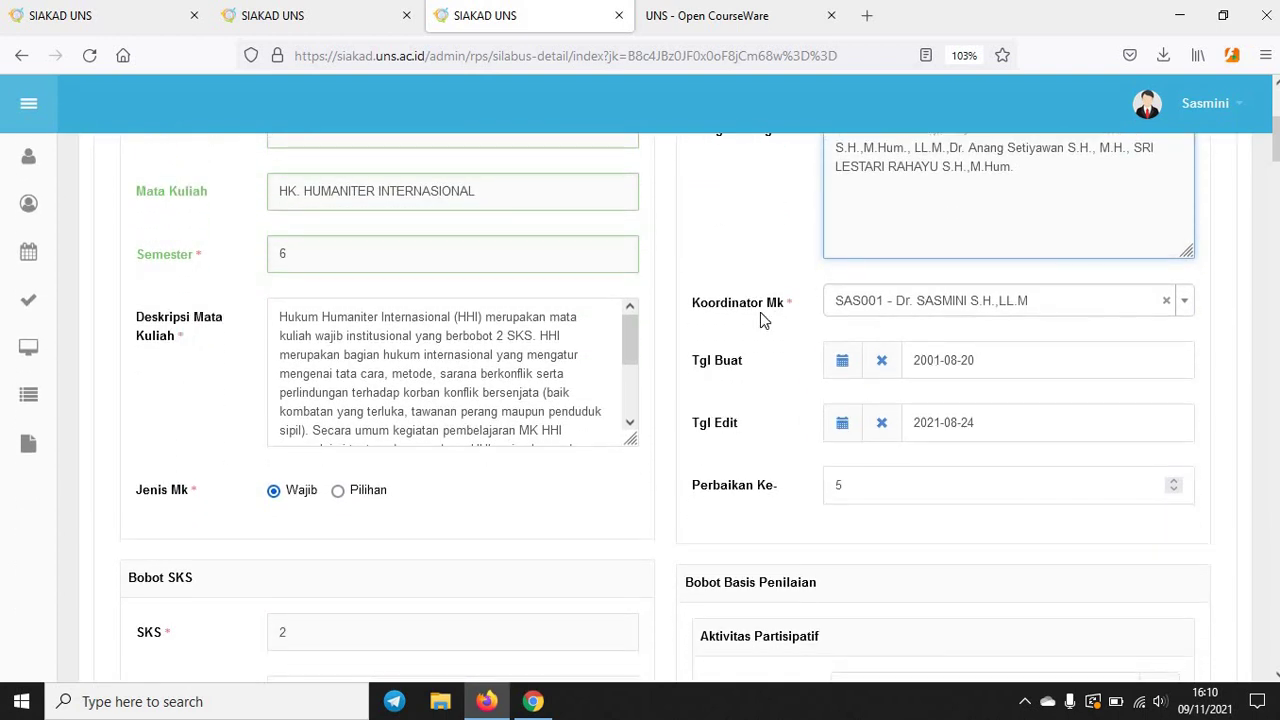
{"action": "left_click", "coordinate": [904, 305]}
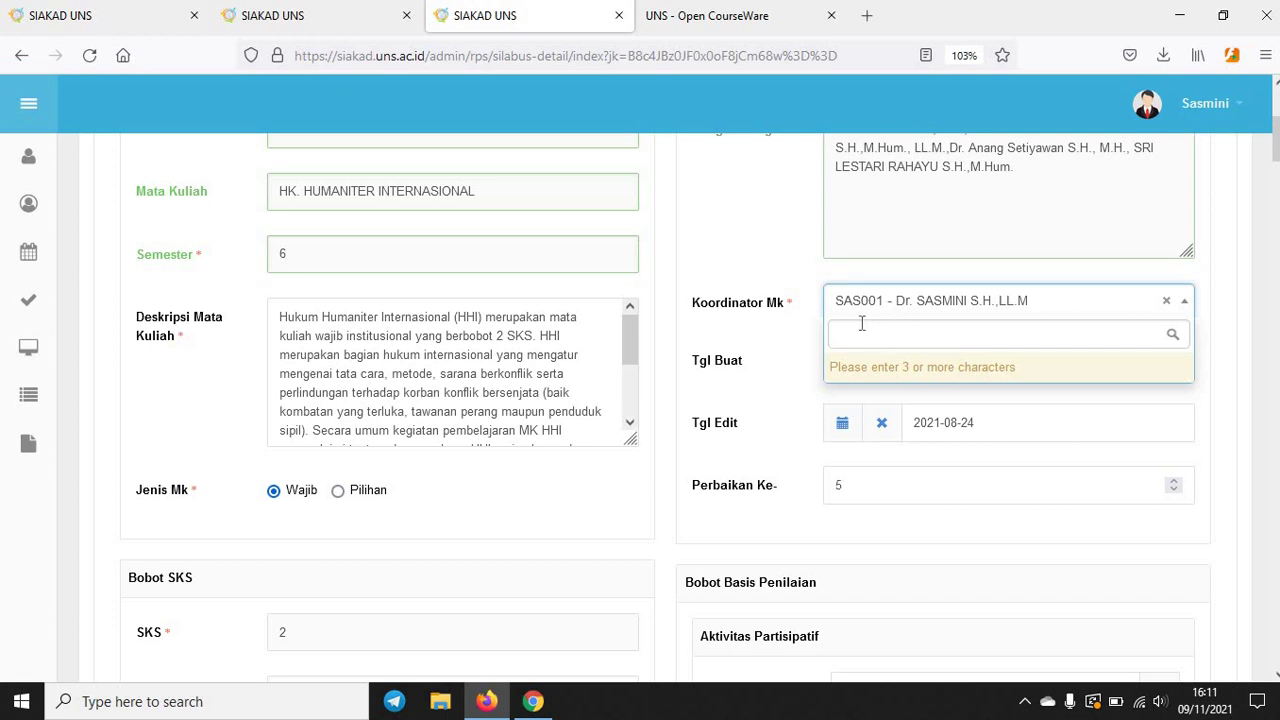
{"action": "left_click", "coordinate": [786, 288]}
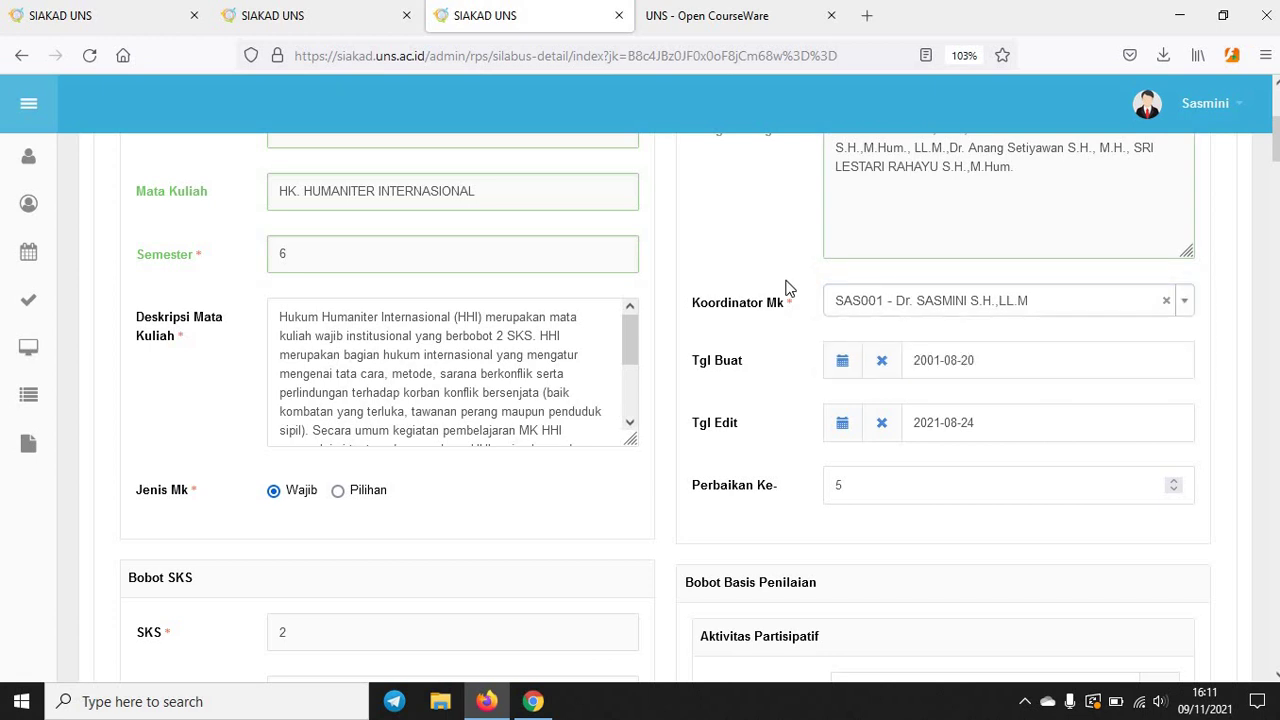
{"action": "scroll", "coordinate": [790, 290], "scroll_direction": "up", "scroll_amount": 1}
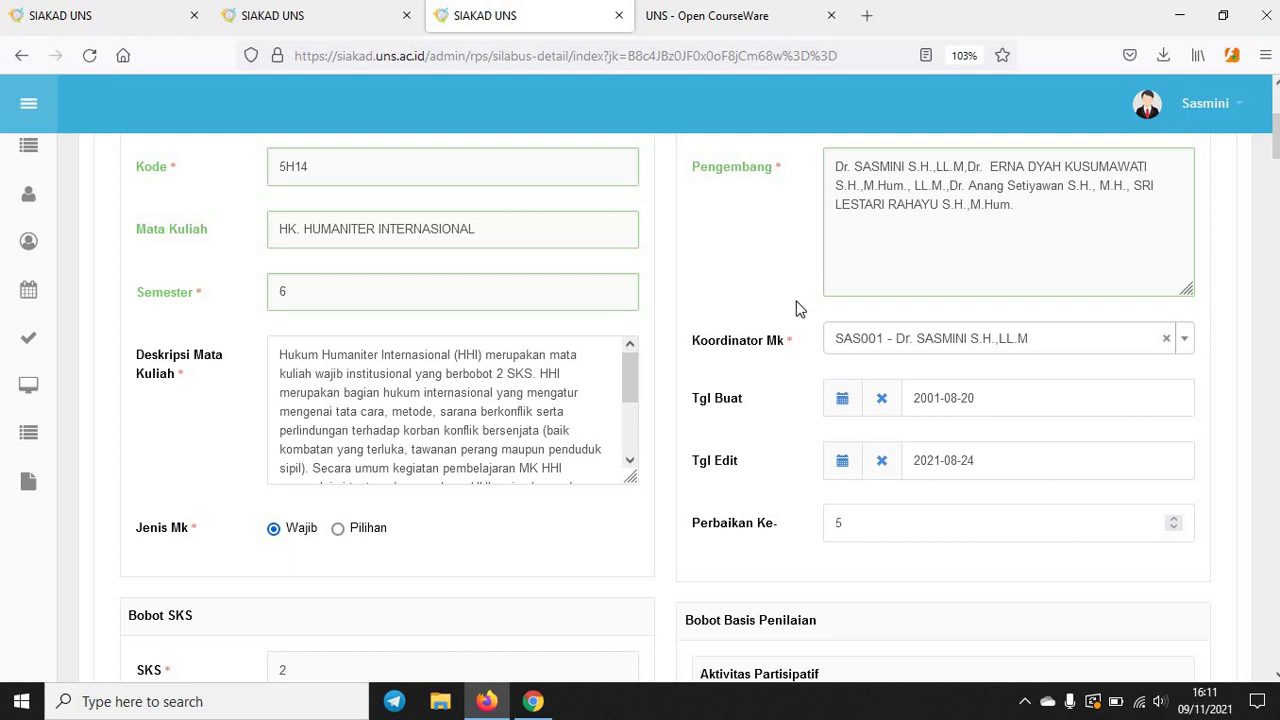
{"action": "left_click", "coordinate": [436, 418]}
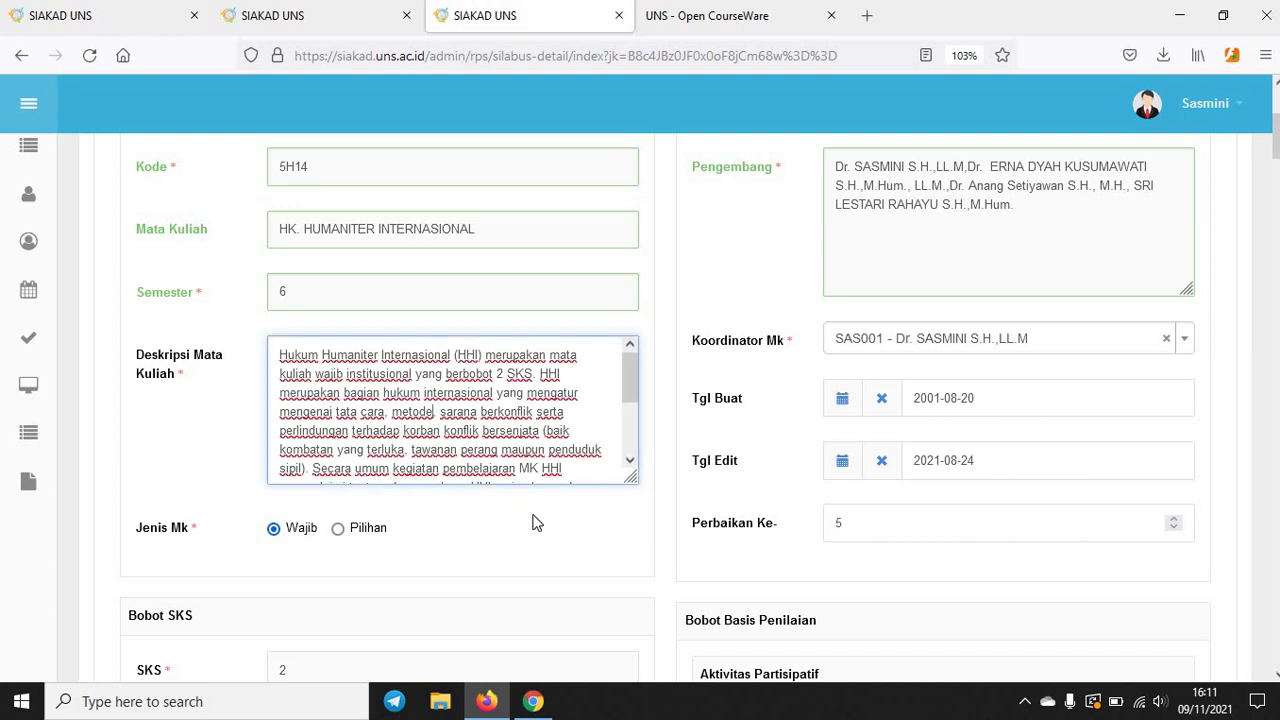
{"action": "scroll", "coordinate": [535, 522], "scroll_direction": "down", "scroll_amount": 1}
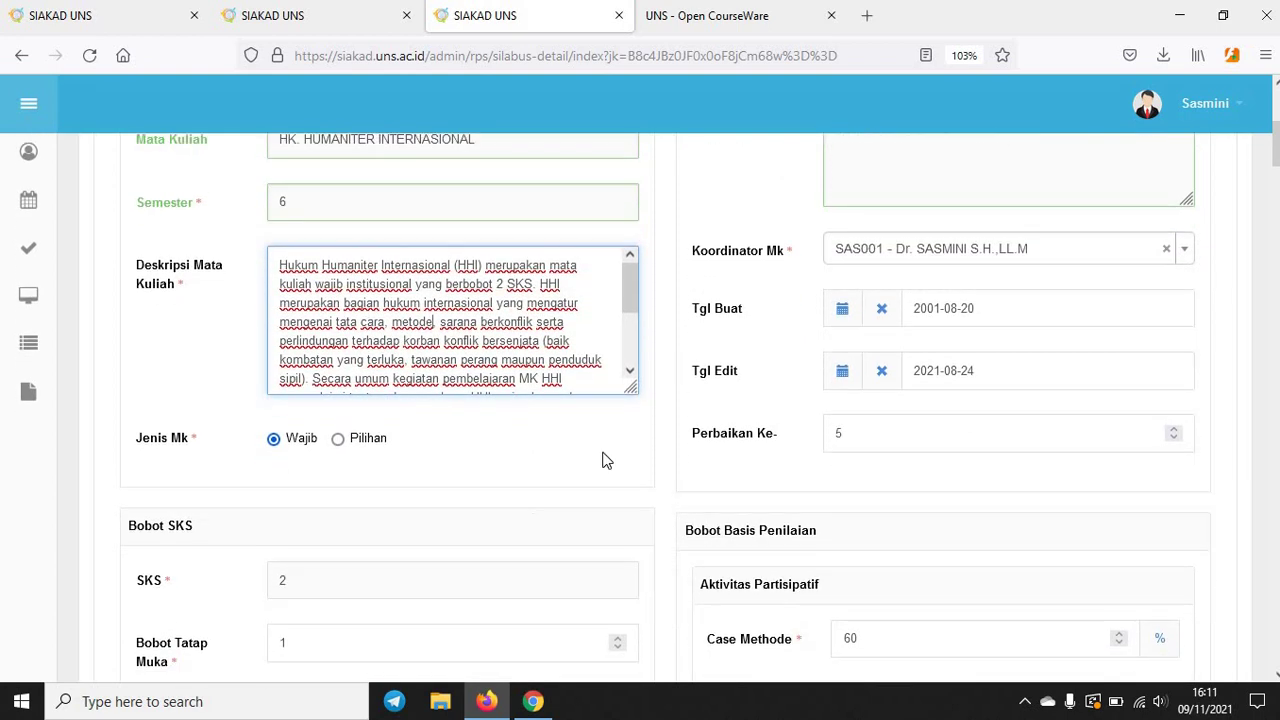
{"action": "left_click", "coordinate": [1017, 306]}
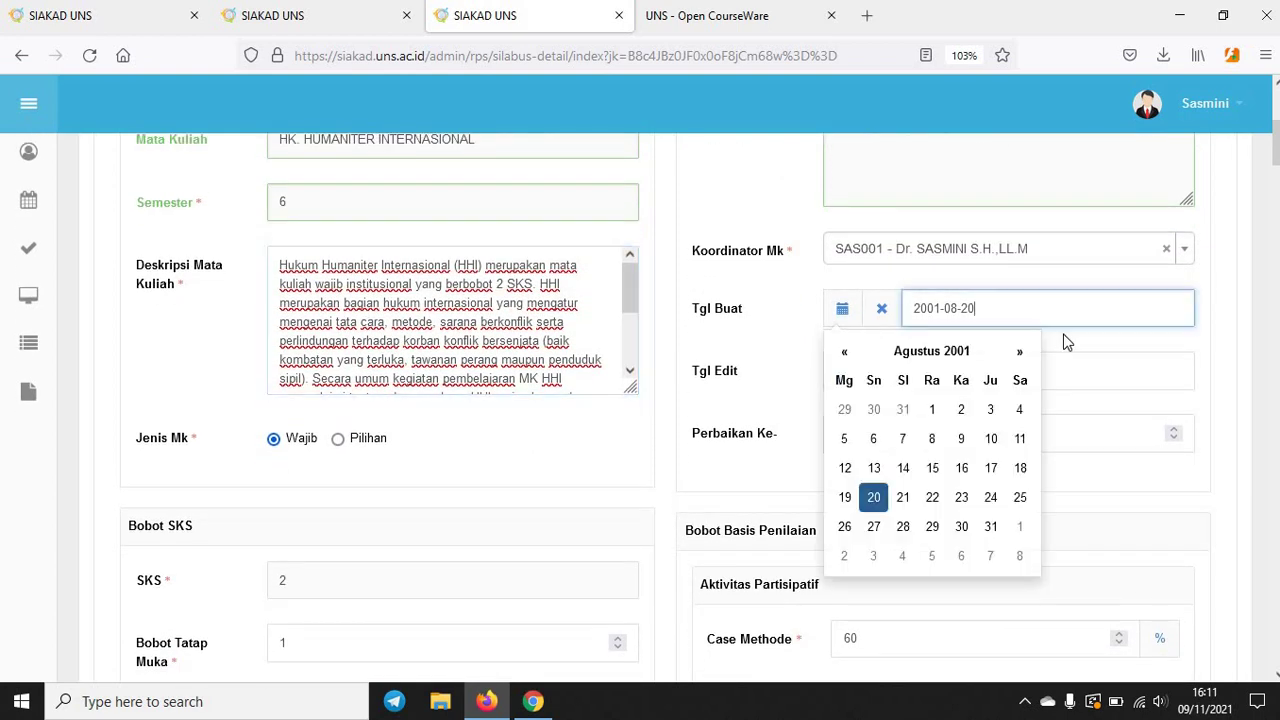
{"action": "left_click", "coordinate": [1081, 366]}
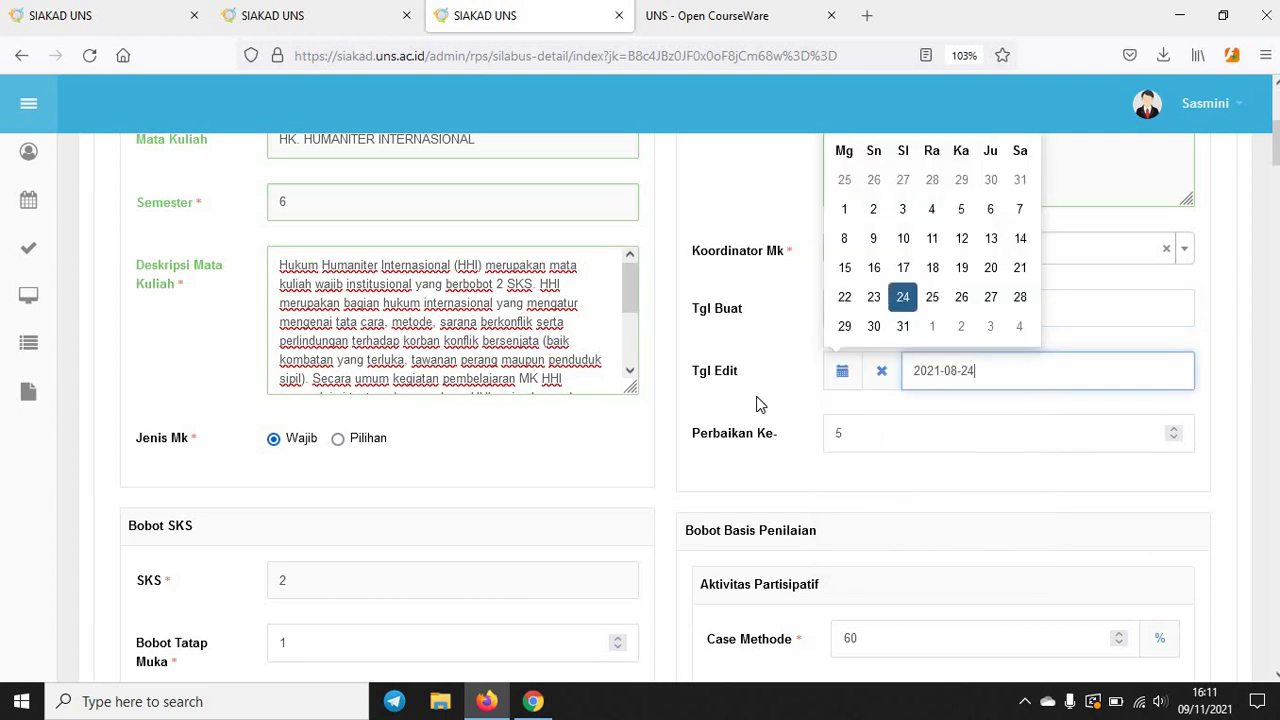
{"action": "left_click", "coordinate": [607, 460]}
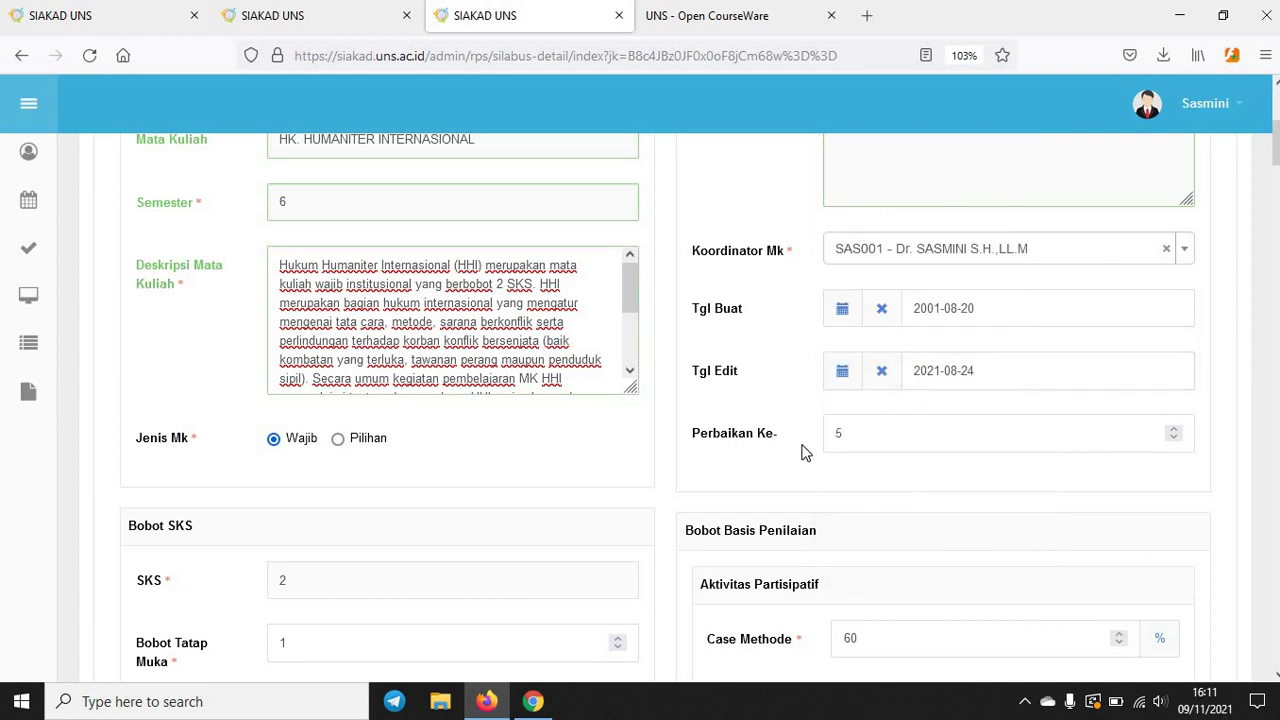
{"action": "scroll", "coordinate": [790, 463], "scroll_direction": "down", "scroll_amount": 1}
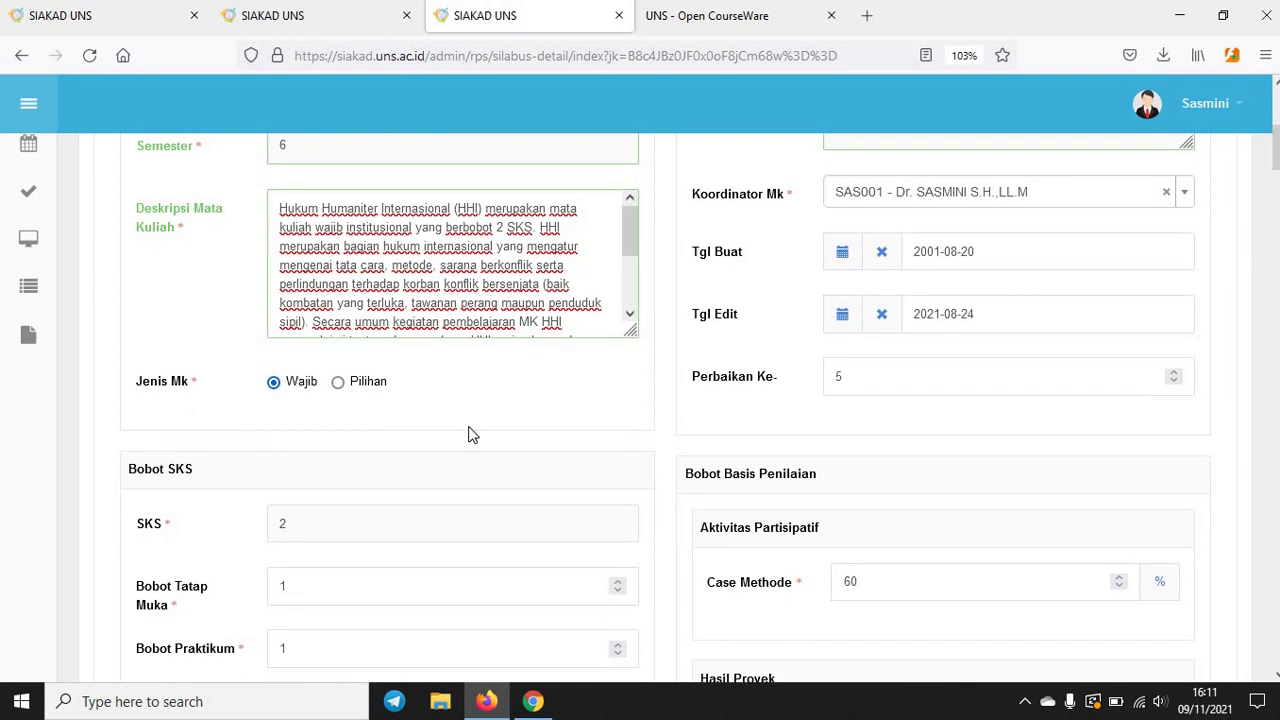
Try to save the RPS with Bobot Praktikum set to 2 in the Bobot SKS section.
{"action": "scroll", "coordinate": [456, 427], "scroll_direction": "down", "scroll_amount": 4}
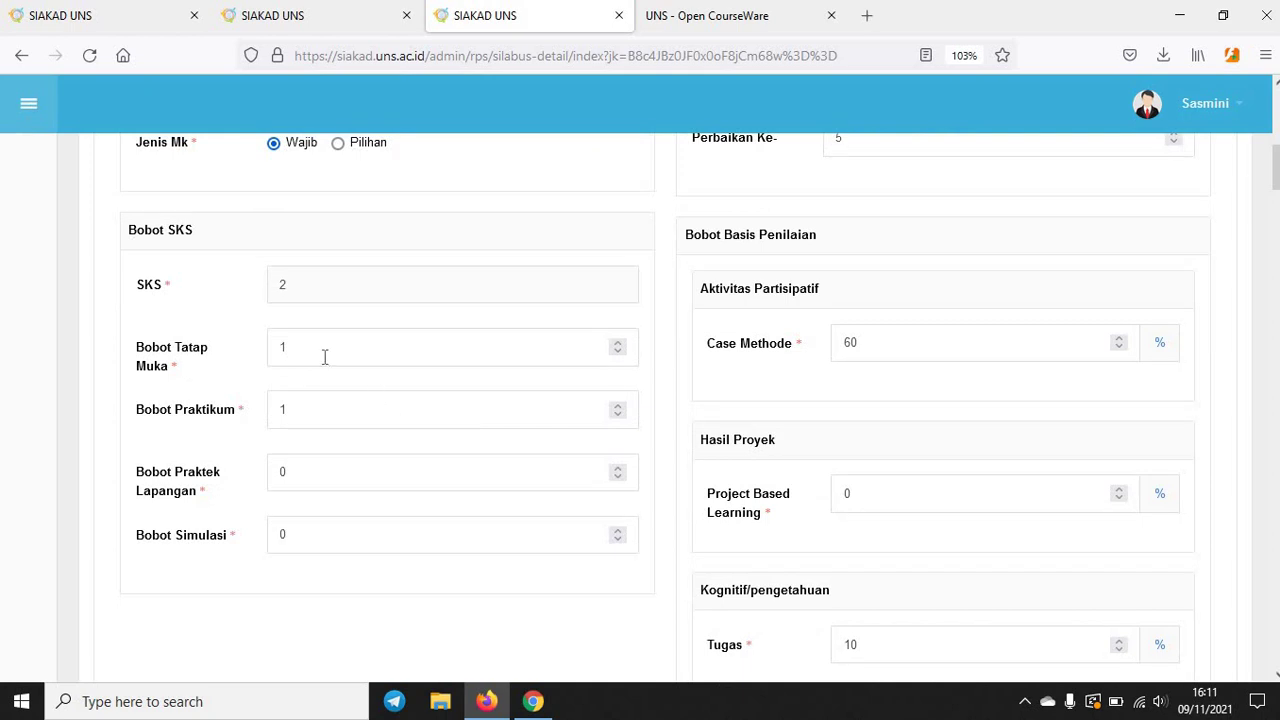
{"action": "left_click", "coordinate": [340, 286]}
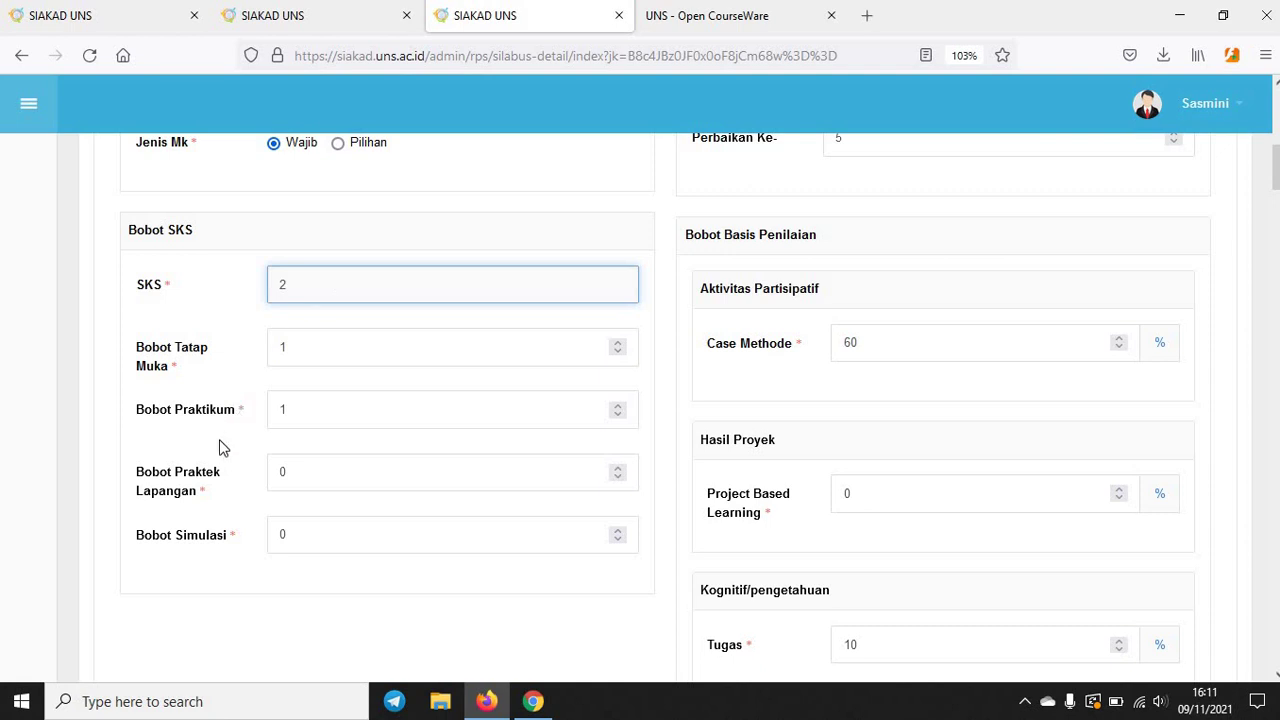
{"action": "scroll", "coordinate": [222, 447], "scroll_direction": "down", "scroll_amount": 1}
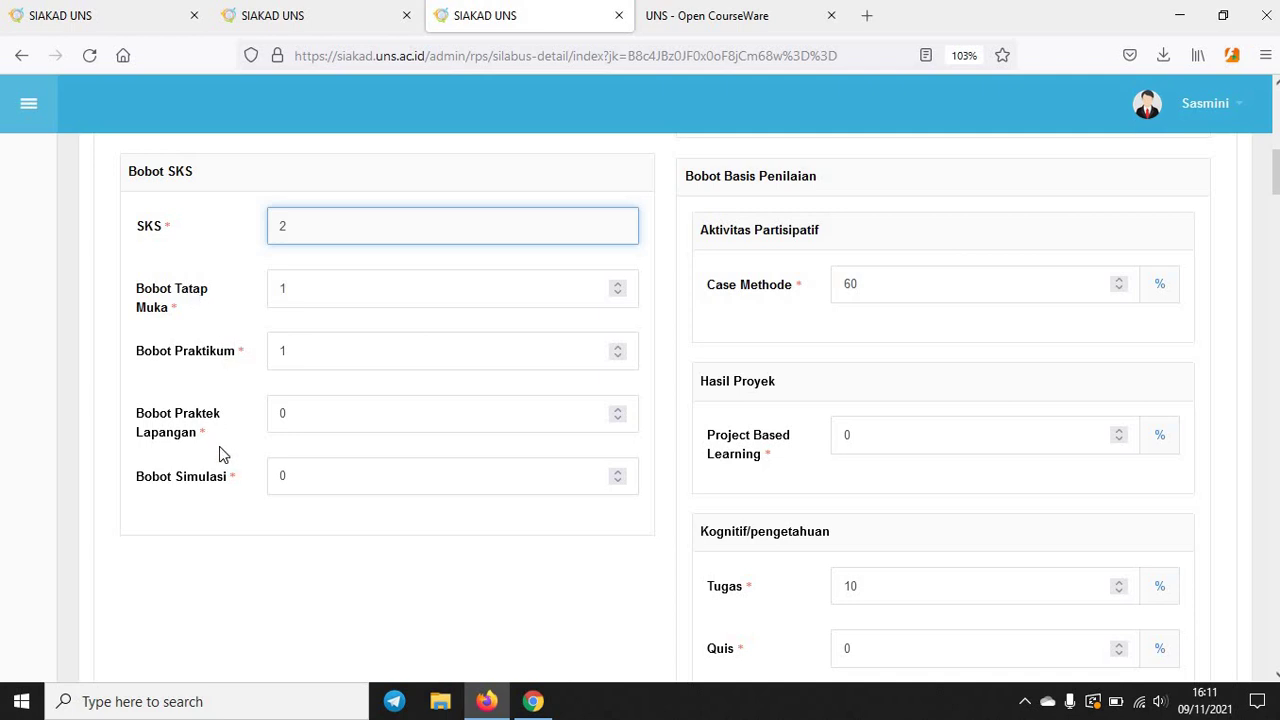
{"action": "left_click", "coordinate": [340, 350]}
{"action": "key", "text": "BackSpace"}
{"action": "type", "text": "2"}
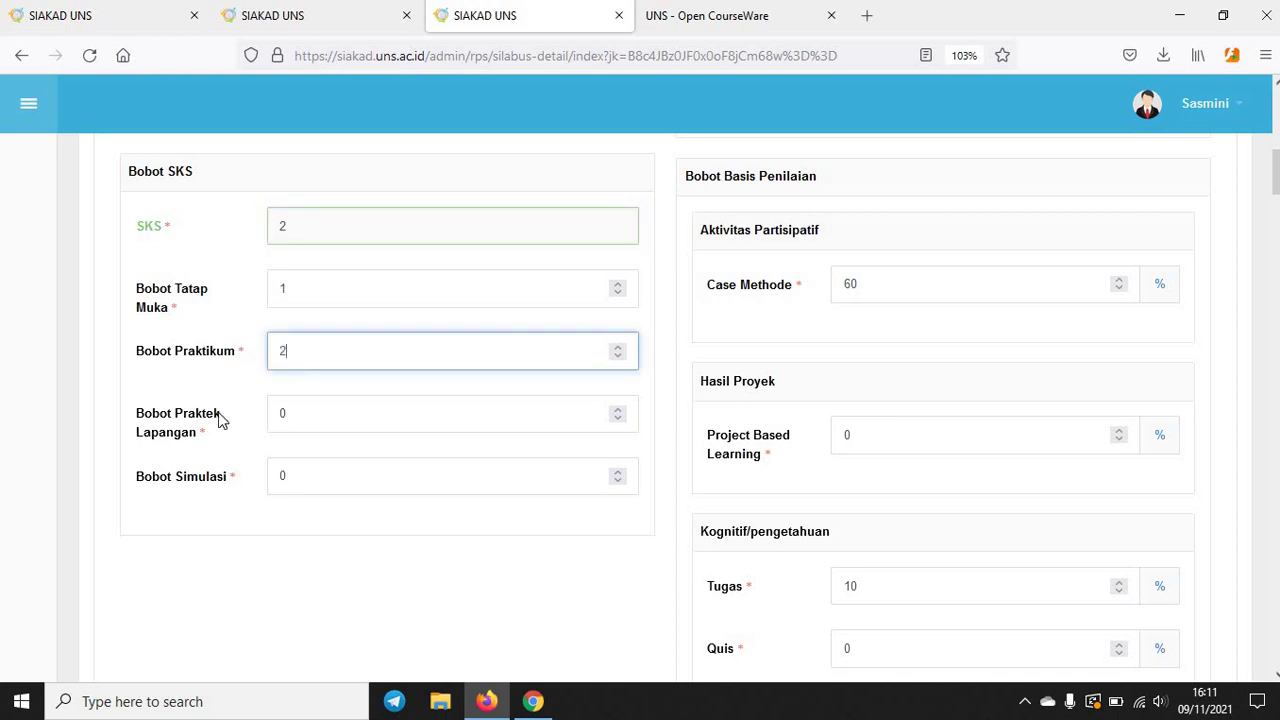
{"action": "left_click", "coordinate": [222, 551]}
{"action": "scroll", "coordinate": [222, 551], "scroll_direction": "down", "scroll_amount": 3}
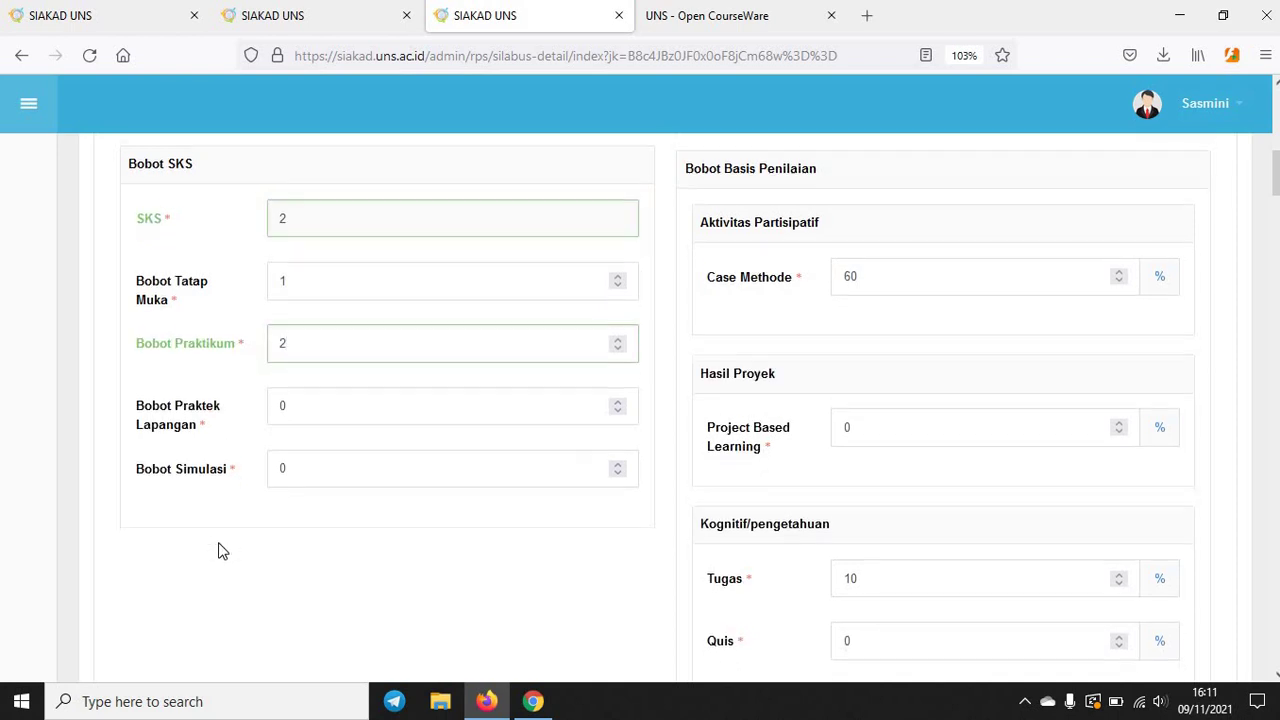
{"action": "scroll", "coordinate": [222, 551], "scroll_direction": "down", "scroll_amount": 3}
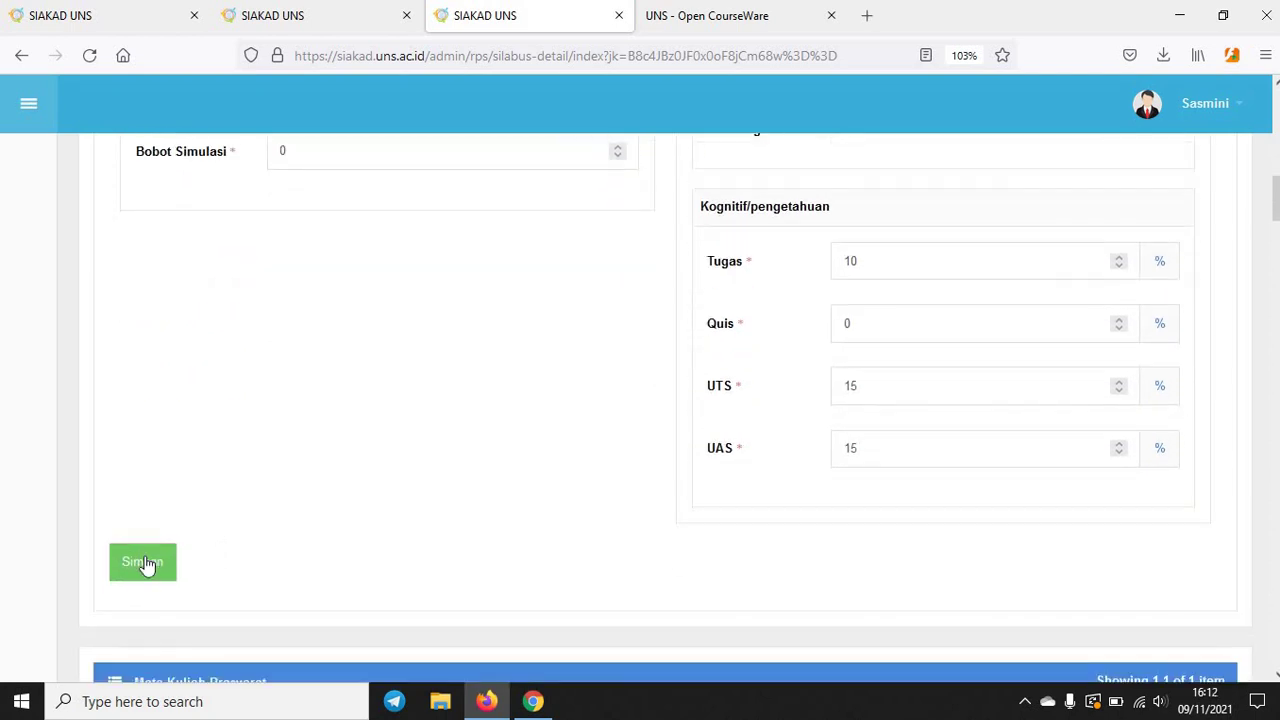
{"action": "left_click", "coordinate": [145, 558]}
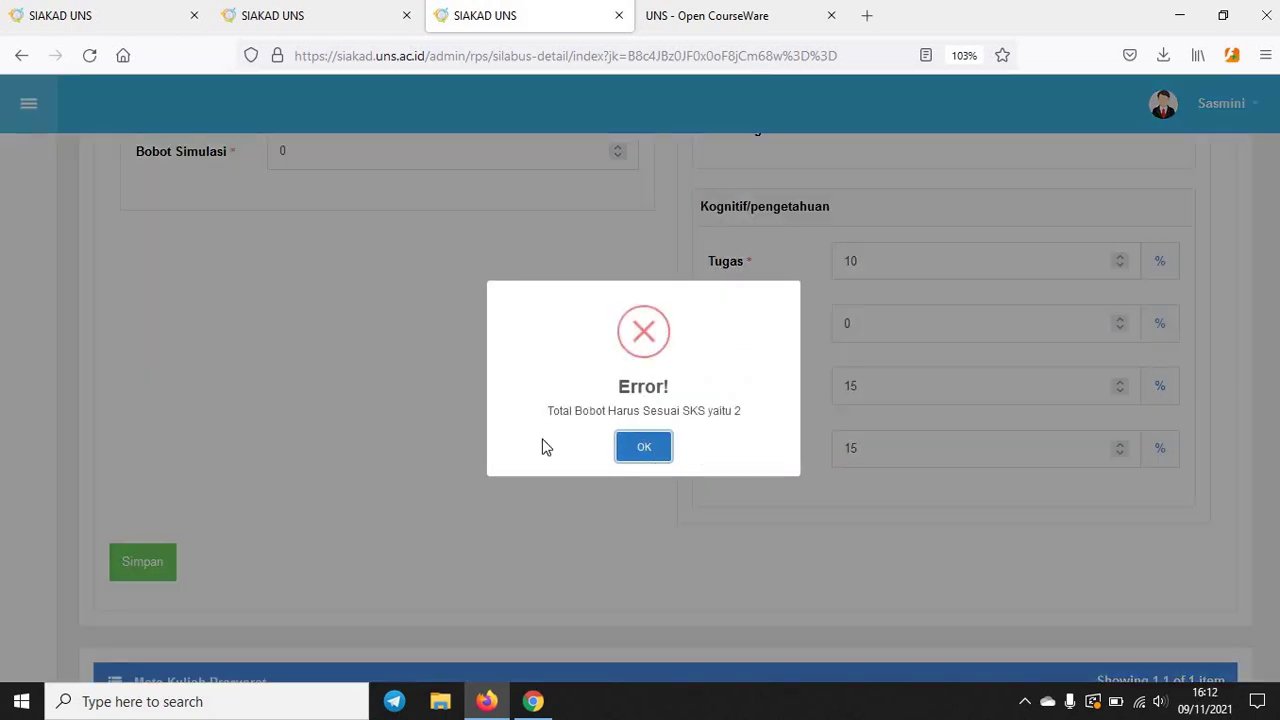
{"action": "left_click", "coordinate": [652, 452]}
Try to save the RPS with Bobot Praktikum set to 0.
{"action": "scroll", "coordinate": [395, 458], "scroll_direction": "up", "scroll_amount": 5}
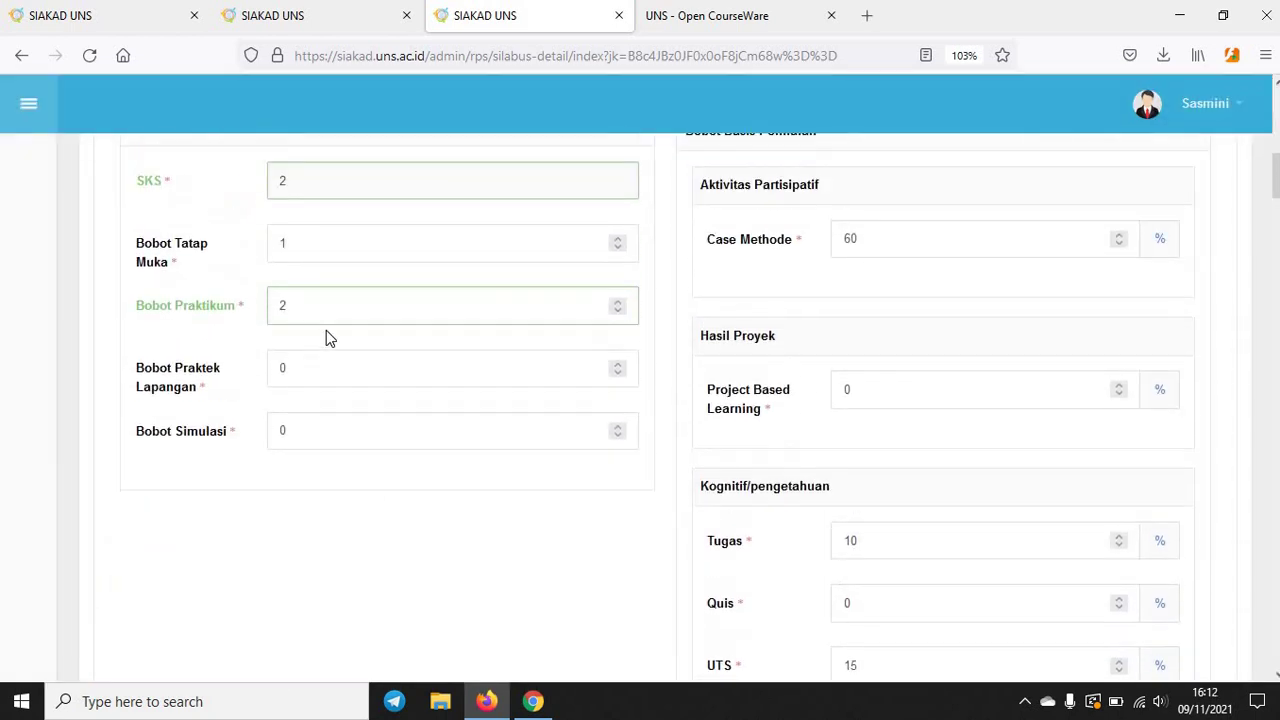
{"action": "left_click", "coordinate": [312, 313]}
{"action": "key", "text": "BackSpace"}
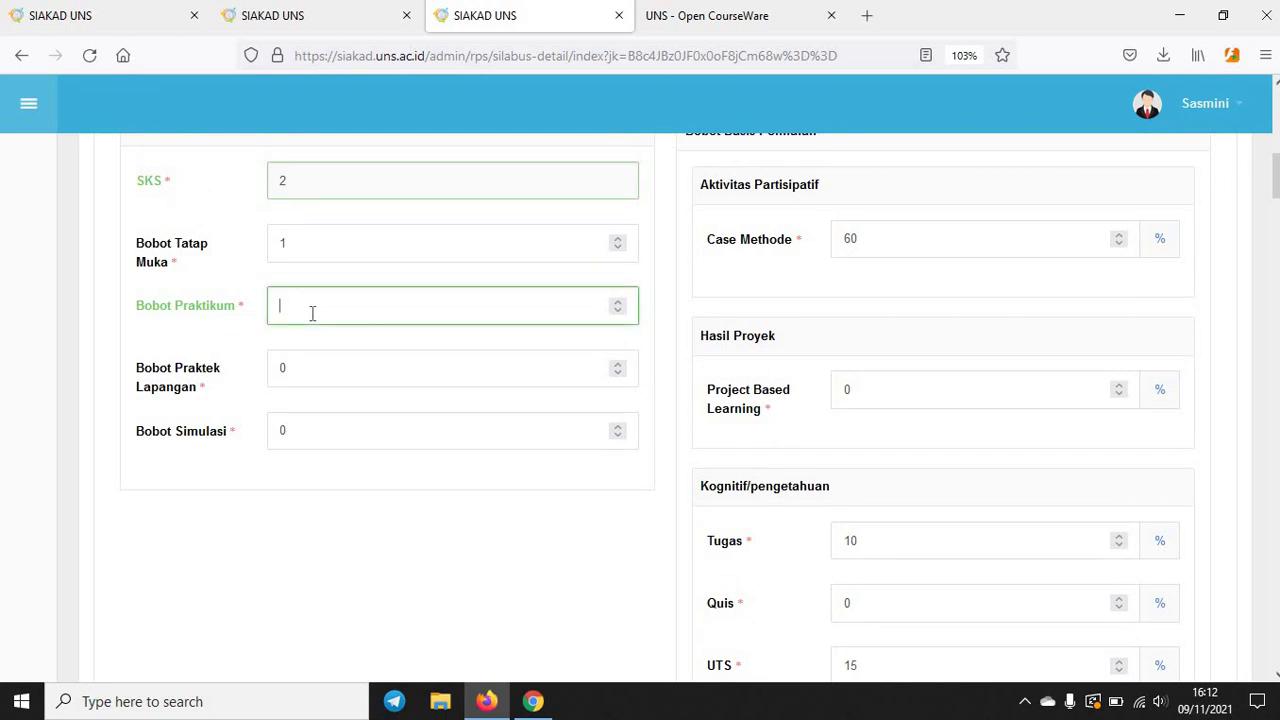
{"action": "type", "text": "0"}
{"action": "scroll", "coordinate": [335, 484], "scroll_direction": "down", "scroll_amount": 1}
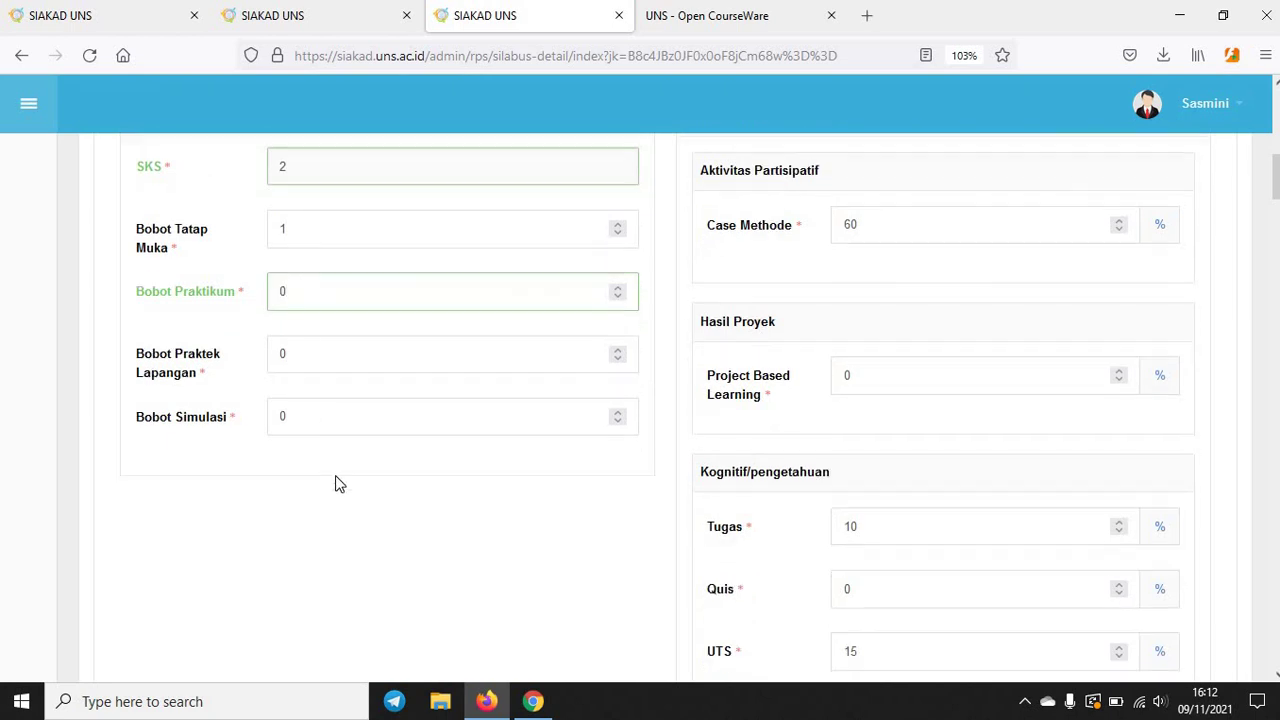
{"action": "scroll", "coordinate": [250, 495], "scroll_direction": "down", "scroll_amount": 5}
{"action": "left_click", "coordinate": [157, 506]}
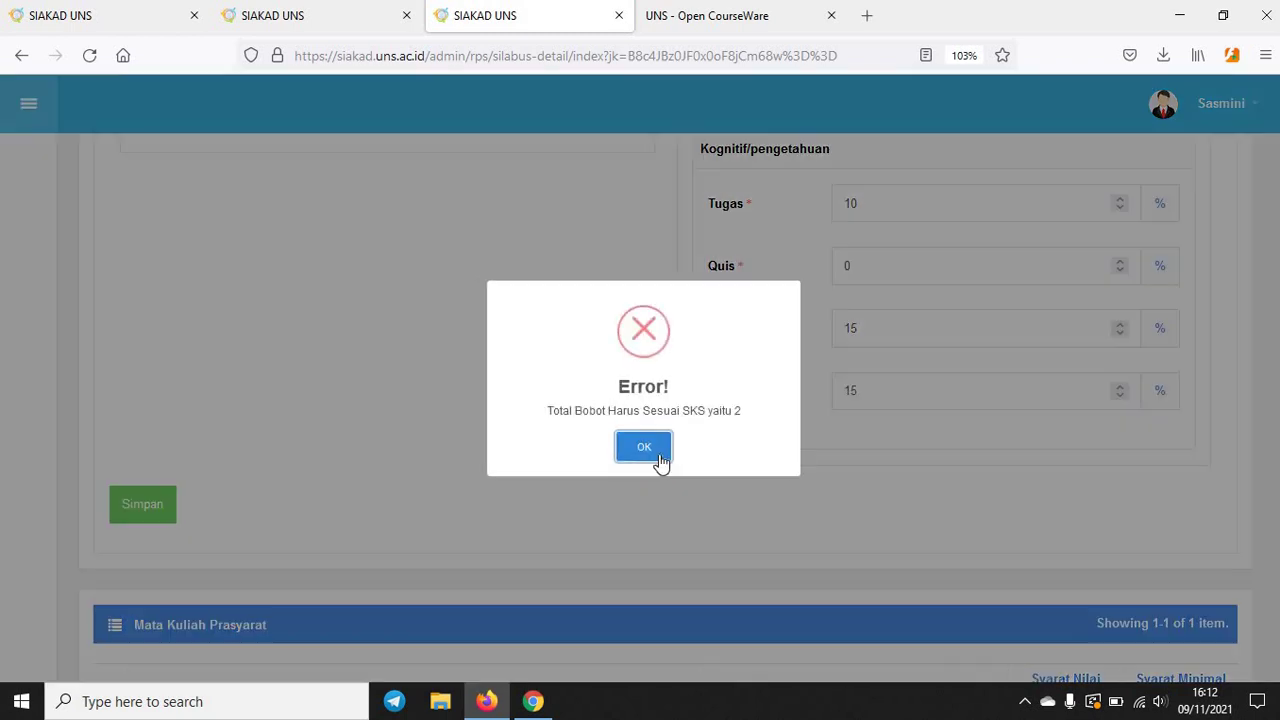
{"action": "left_click", "coordinate": [618, 446]}
Set Bobot Praktikum to 1 and save the RPS form.
{"action": "scroll", "coordinate": [357, 368], "scroll_direction": "up", "scroll_amount": 6}
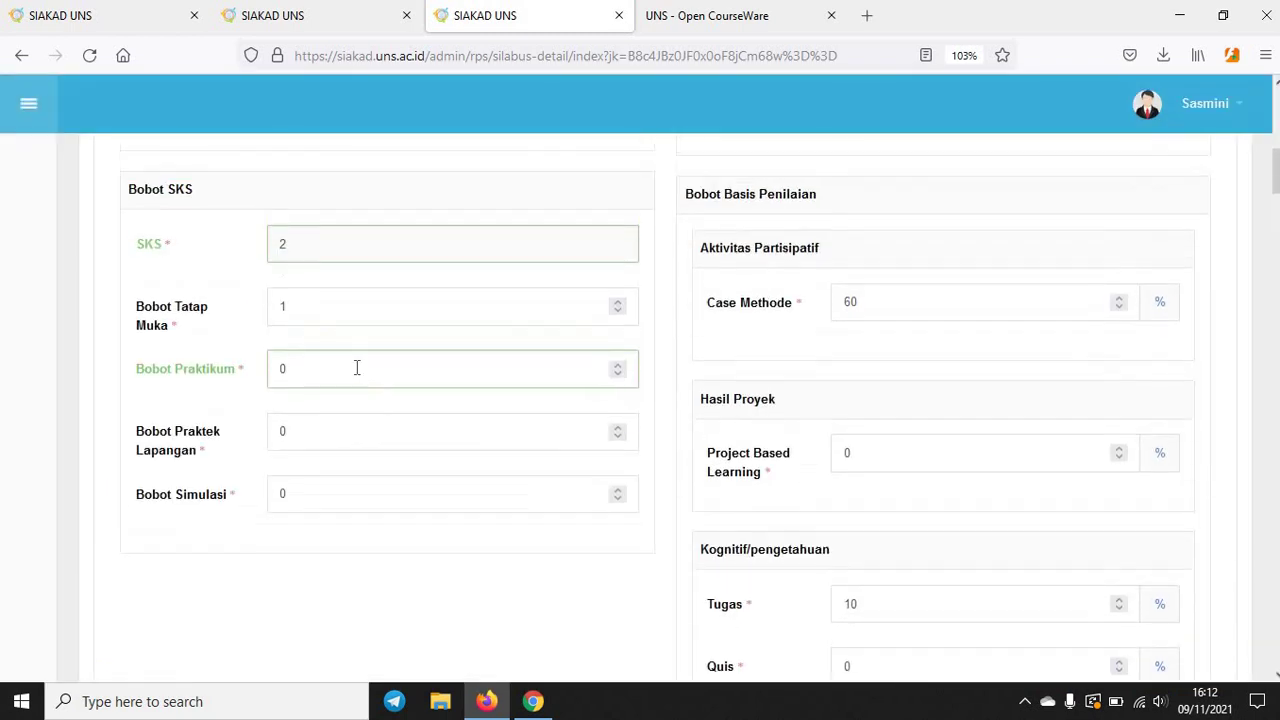
{"action": "left_click", "coordinate": [357, 368]}
{"action": "key", "text": "BackSpace"}
{"action": "type", "text": "1"}
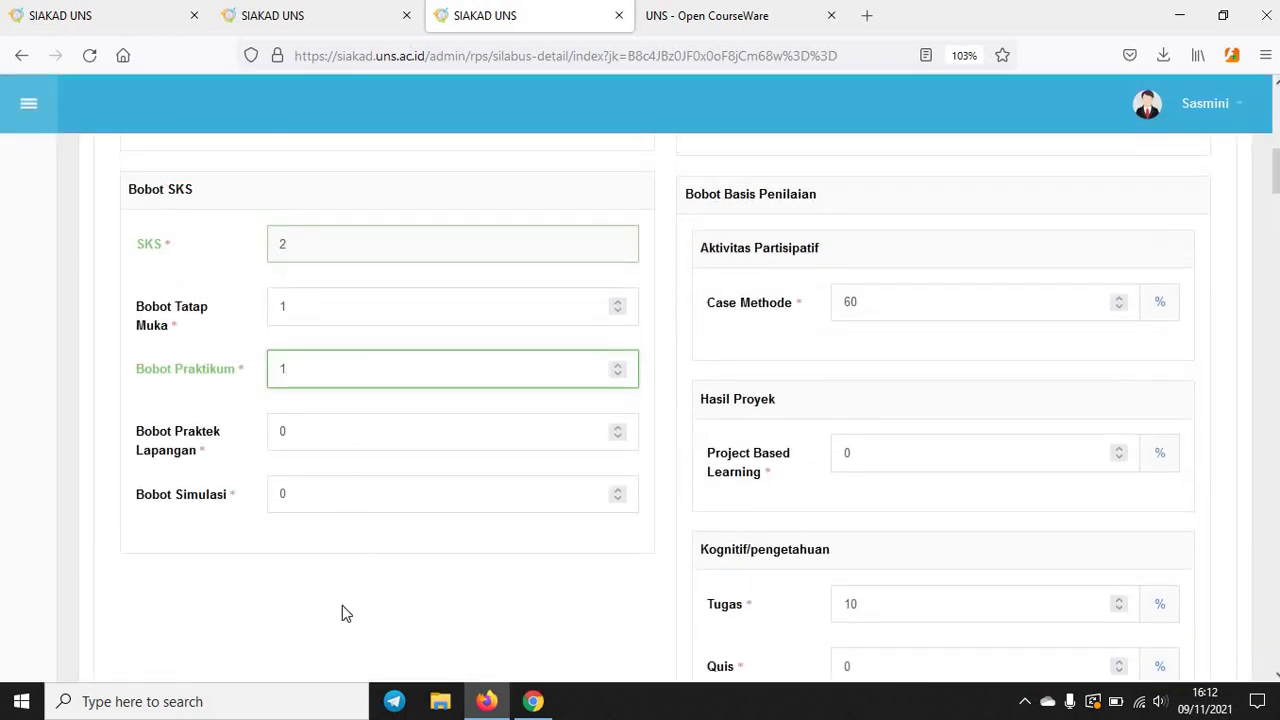
{"action": "scroll", "coordinate": [342, 605], "scroll_direction": "down", "scroll_amount": 3}
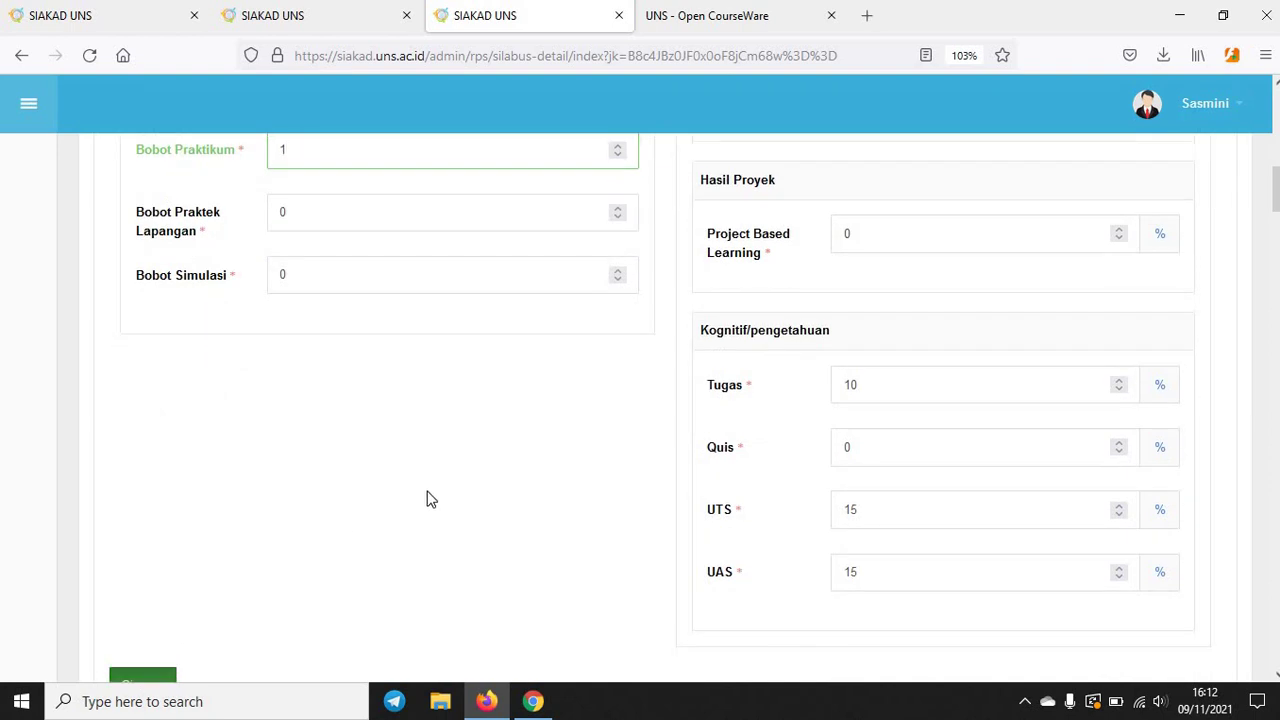
{"action": "key", "text": "Return"}
Examine the SKS weights and the Bobot Basis Penilaian percentages in the saved form.
{"action": "scroll", "coordinate": [516, 482], "scroll_direction": "down", "scroll_amount": 6}
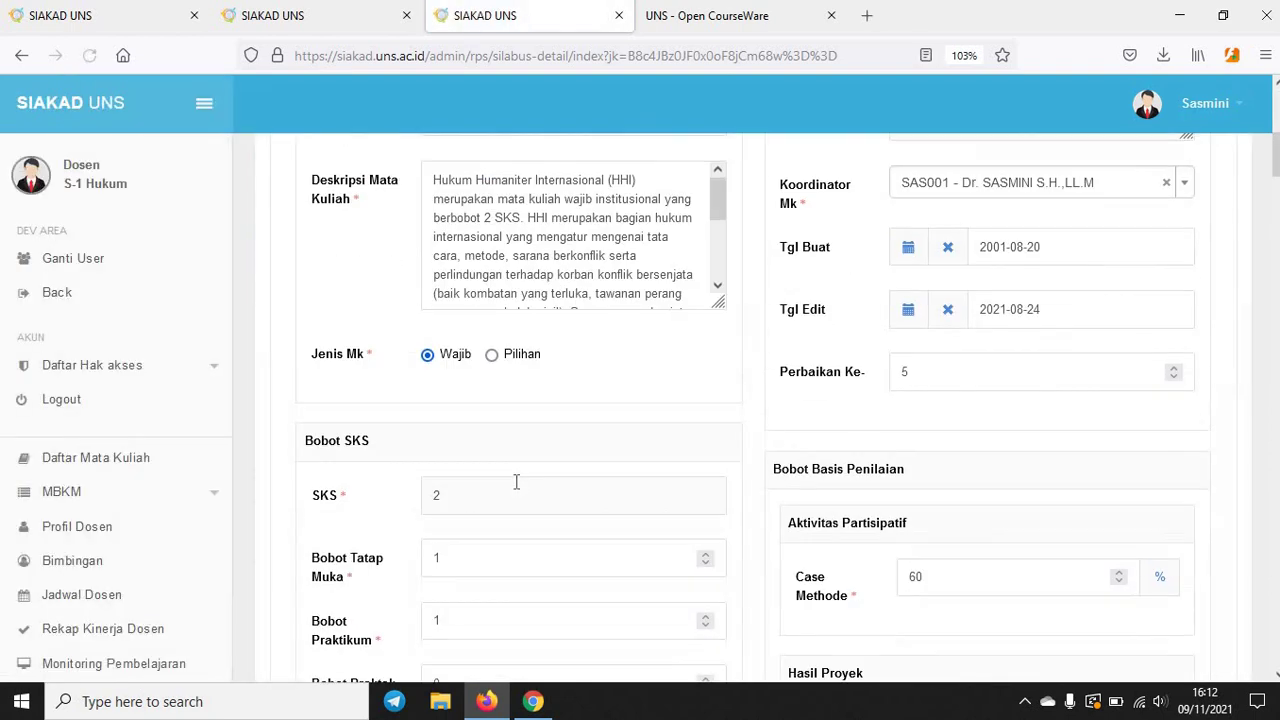
{"action": "scroll", "coordinate": [516, 482], "scroll_direction": "down", "scroll_amount": 4}
{"action": "scroll", "coordinate": [517, 489], "scroll_direction": "up", "scroll_amount": 2}
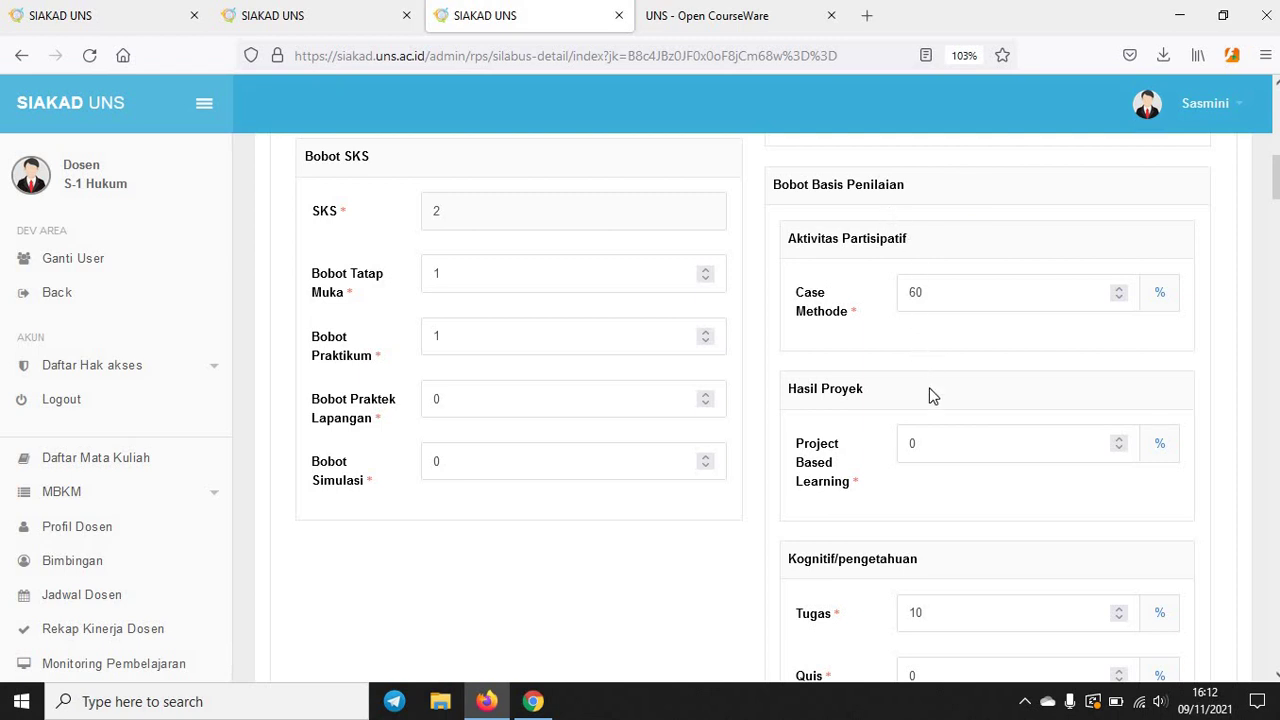
{"action": "scroll", "coordinate": [930, 406], "scroll_direction": "down", "scroll_amount": 1}
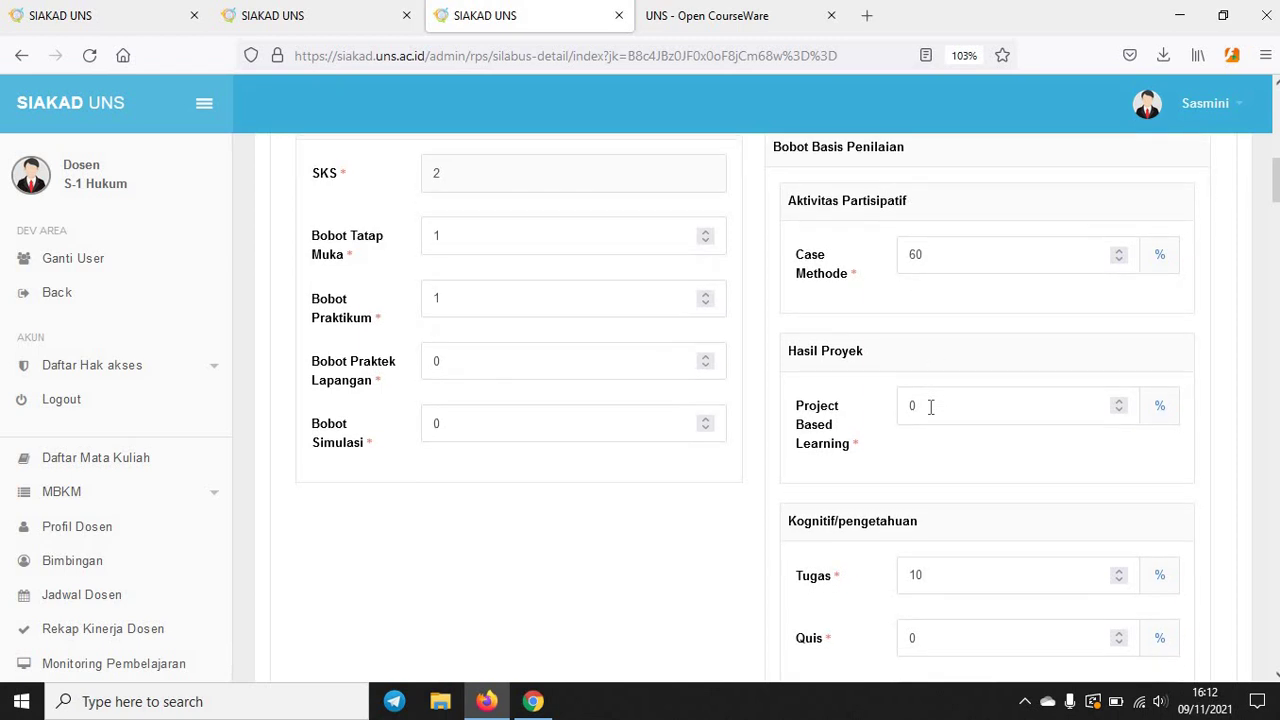
{"action": "scroll", "coordinate": [930, 406], "scroll_direction": "down", "scroll_amount": 1}
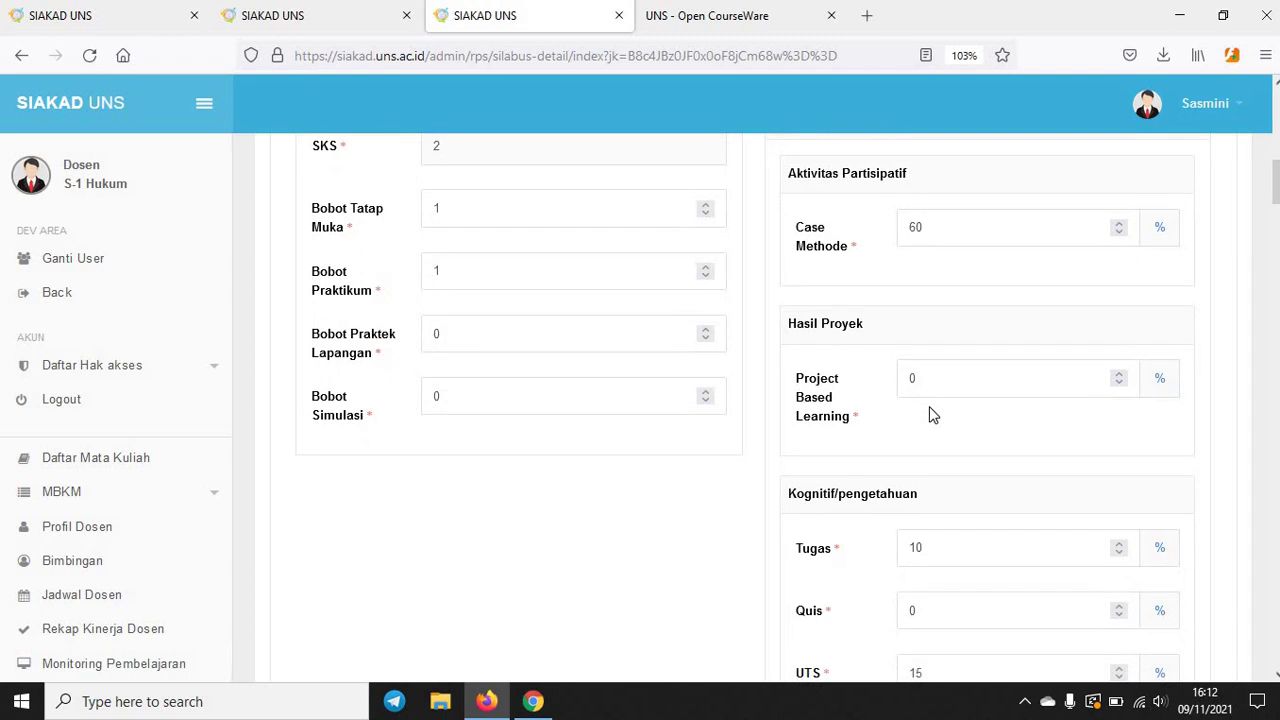
Try to save the RPS with the Tugas weight under Kognitif/pengetahuan set to 0%.
{"action": "scroll", "coordinate": [929, 412], "scroll_direction": "down", "scroll_amount": 3}
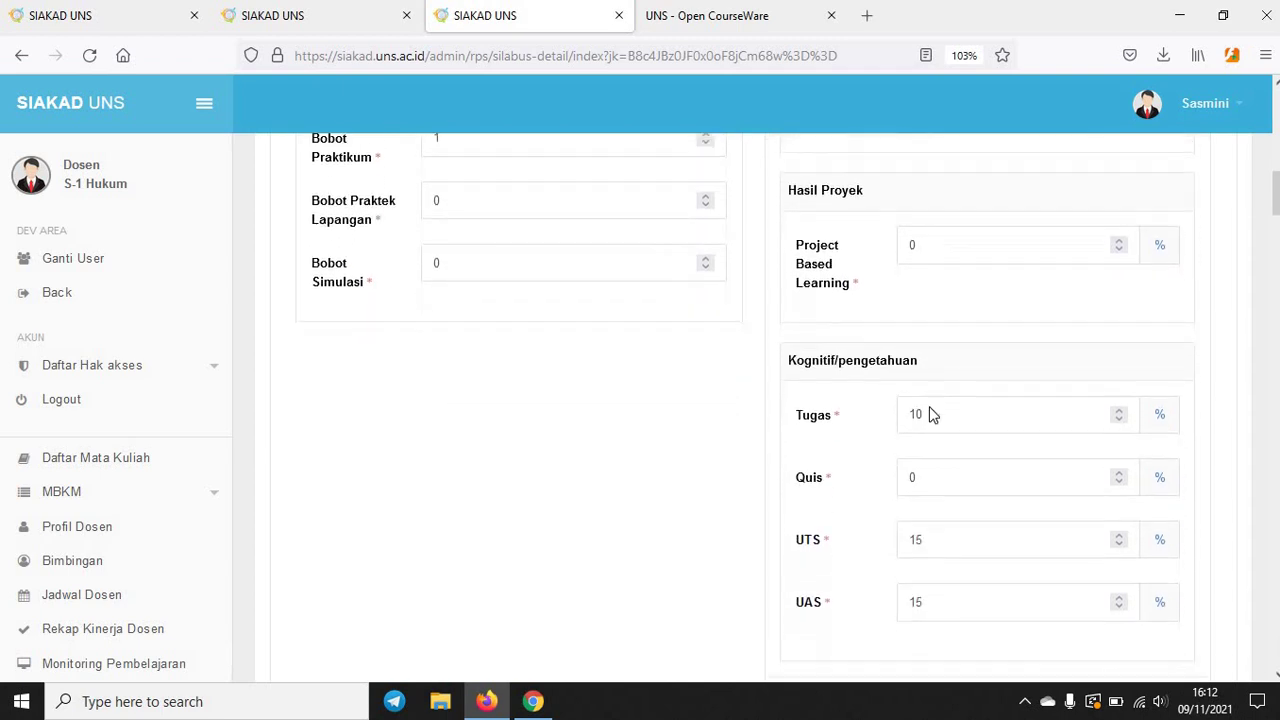
{"action": "scroll", "coordinate": [930, 412], "scroll_direction": "down", "scroll_amount": 2}
{"action": "scroll", "coordinate": [930, 410], "scroll_direction": "up", "scroll_amount": 3}
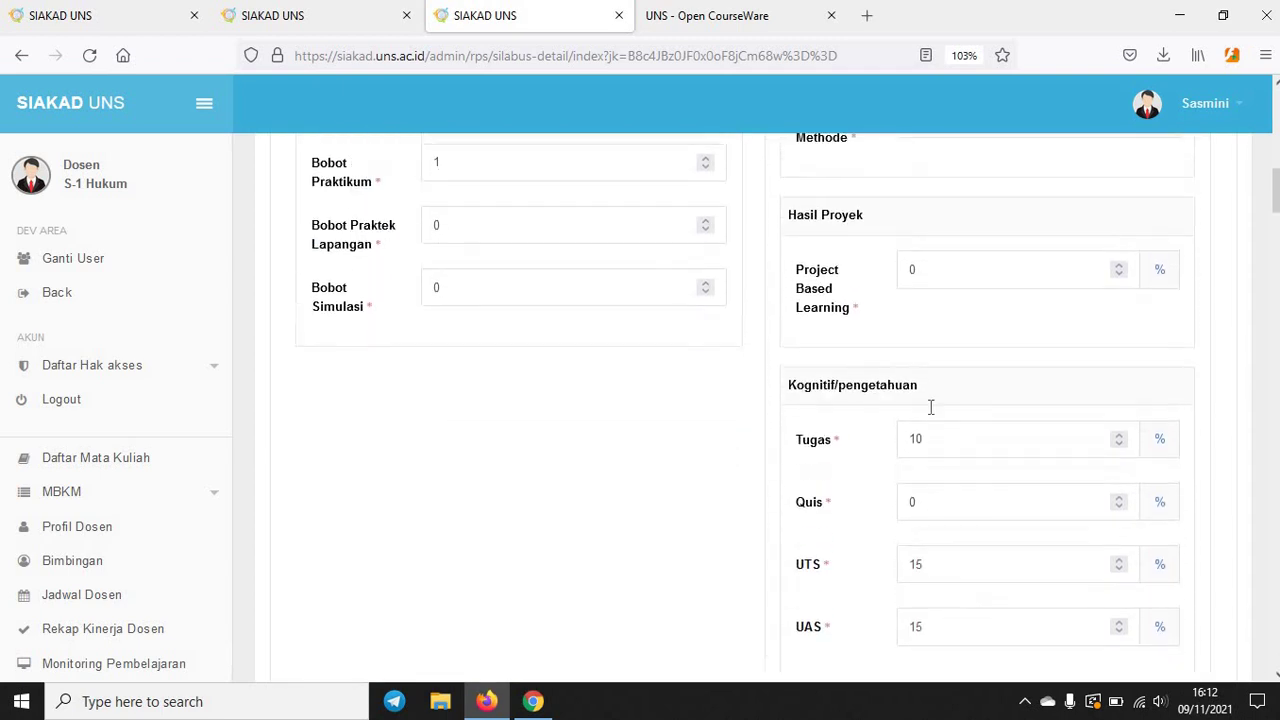
{"action": "scroll", "coordinate": [935, 400], "scroll_direction": "down", "scroll_amount": 1}
{"action": "left_click", "coordinate": [934, 393]}
{"action": "key", "text": "BackSpace"}
{"action": "key", "text": "BackSpace"}
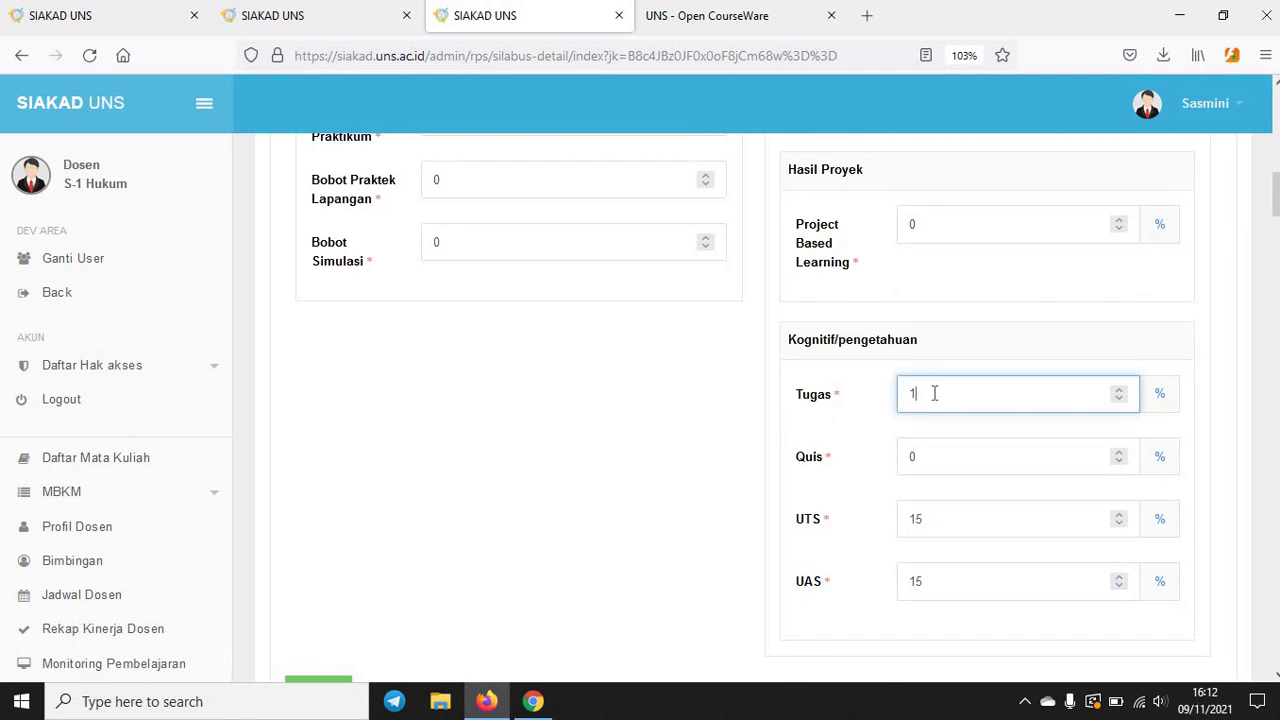
{"action": "type", "text": "0"}
{"action": "scroll", "coordinate": [337, 540], "scroll_direction": "down", "scroll_amount": 5}
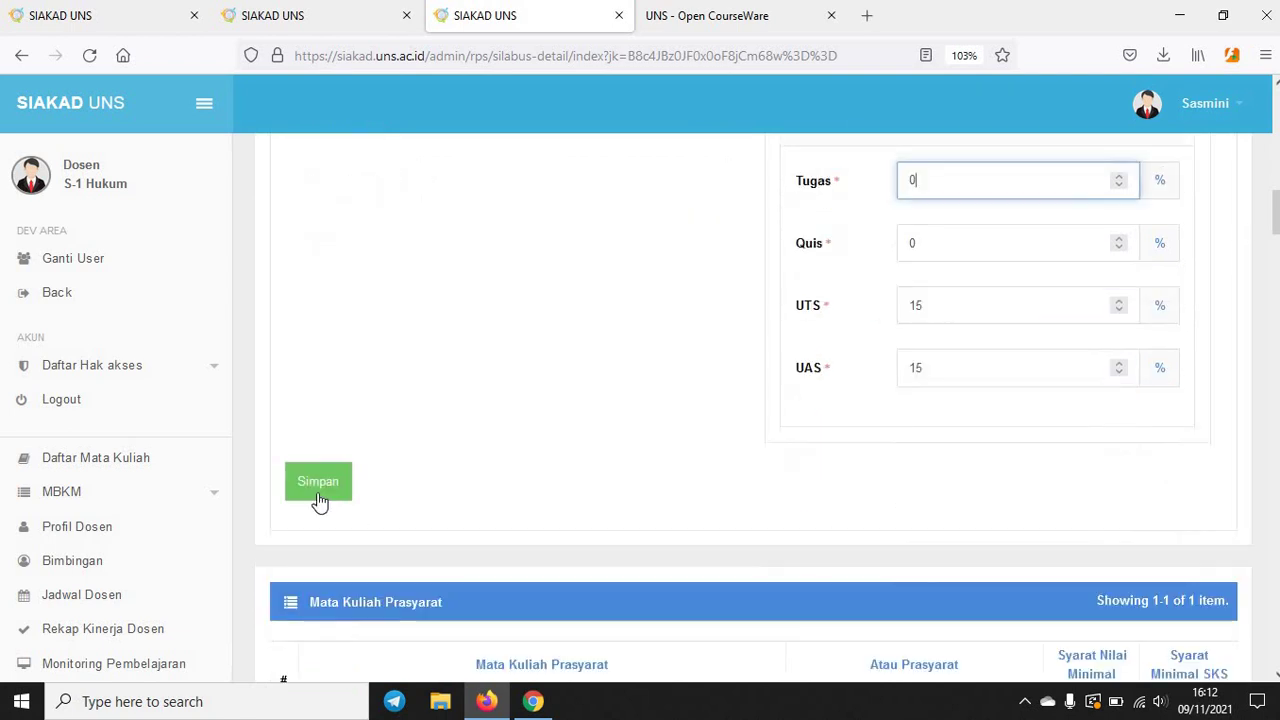
{"action": "left_click", "coordinate": [318, 485]}
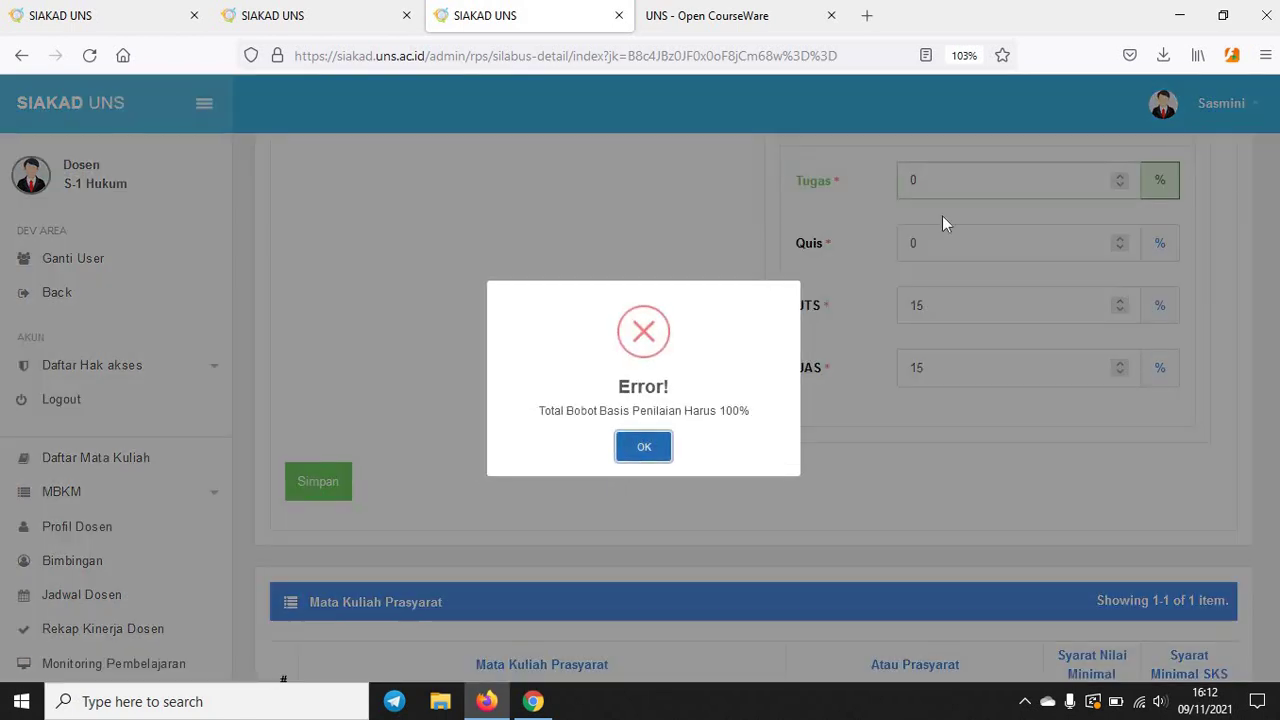
Try to save the RPS with the Tugas weight set to 20%.
{"action": "left_click", "coordinate": [924, 187]}
{"action": "double_click", "coordinate": [924, 187]}
{"action": "type", "text": "20"}
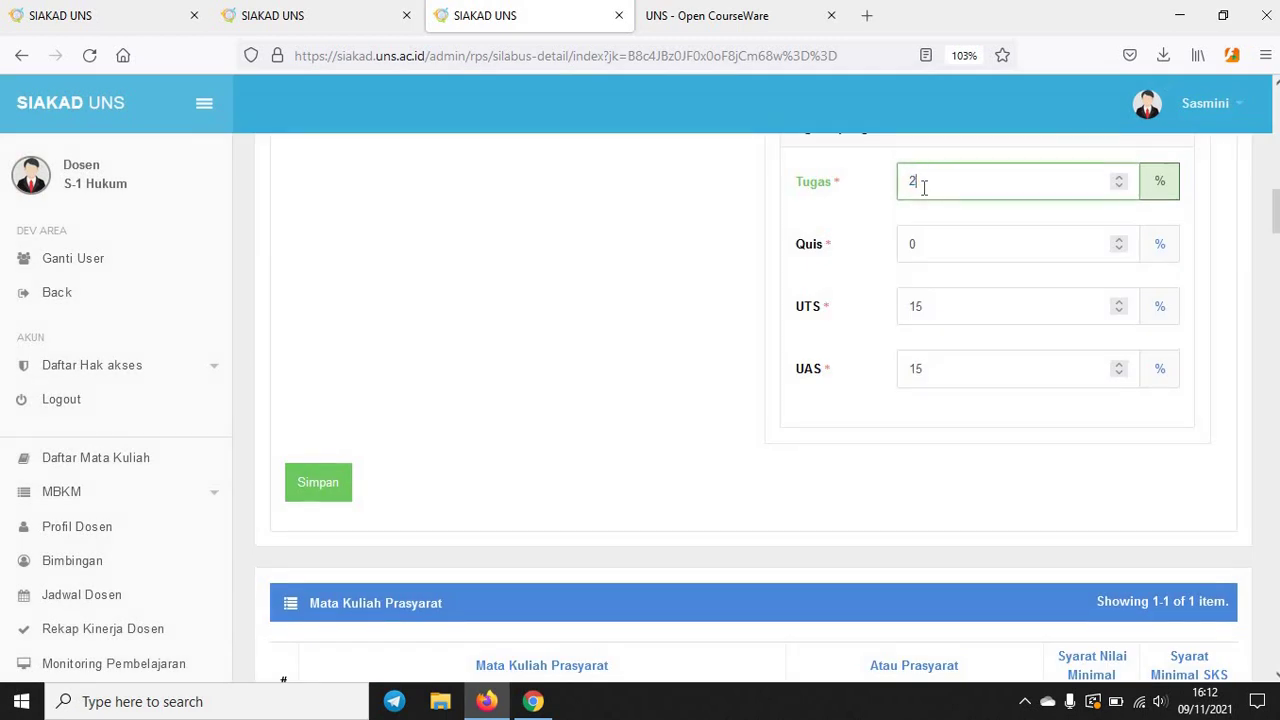
{"action": "left_click", "coordinate": [302, 491]}
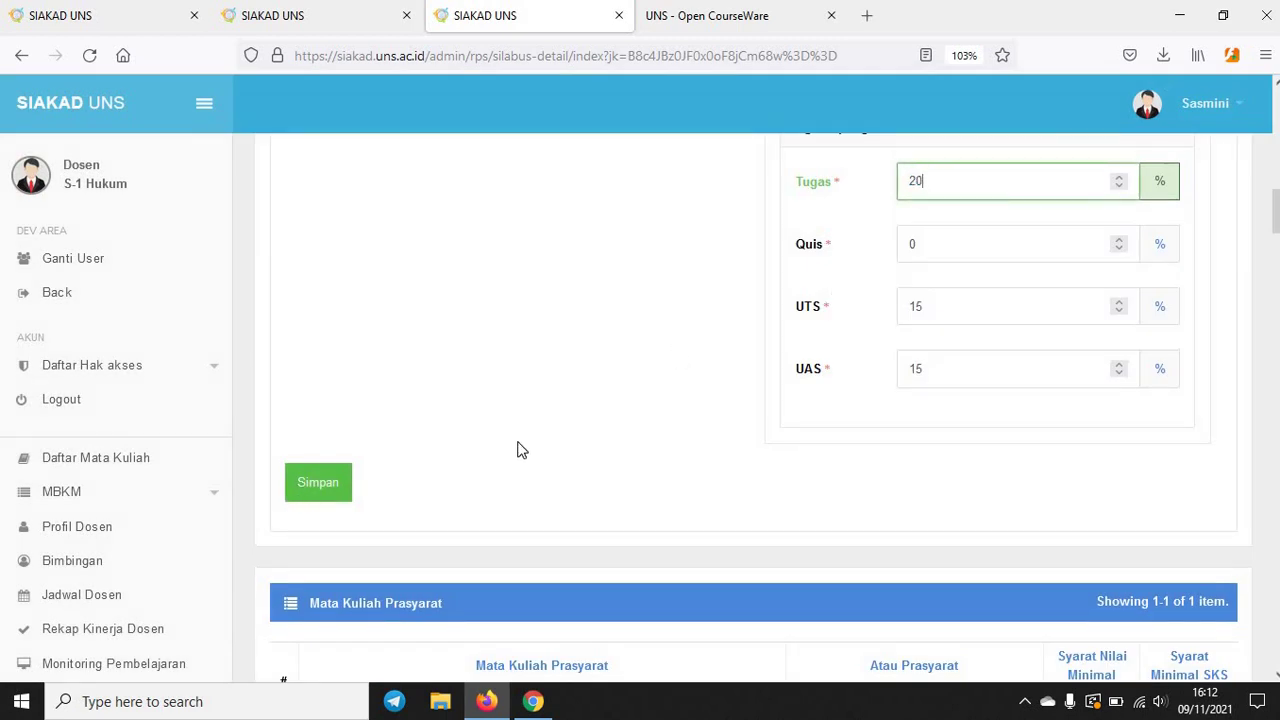
{"action": "left_click", "coordinate": [646, 452]}
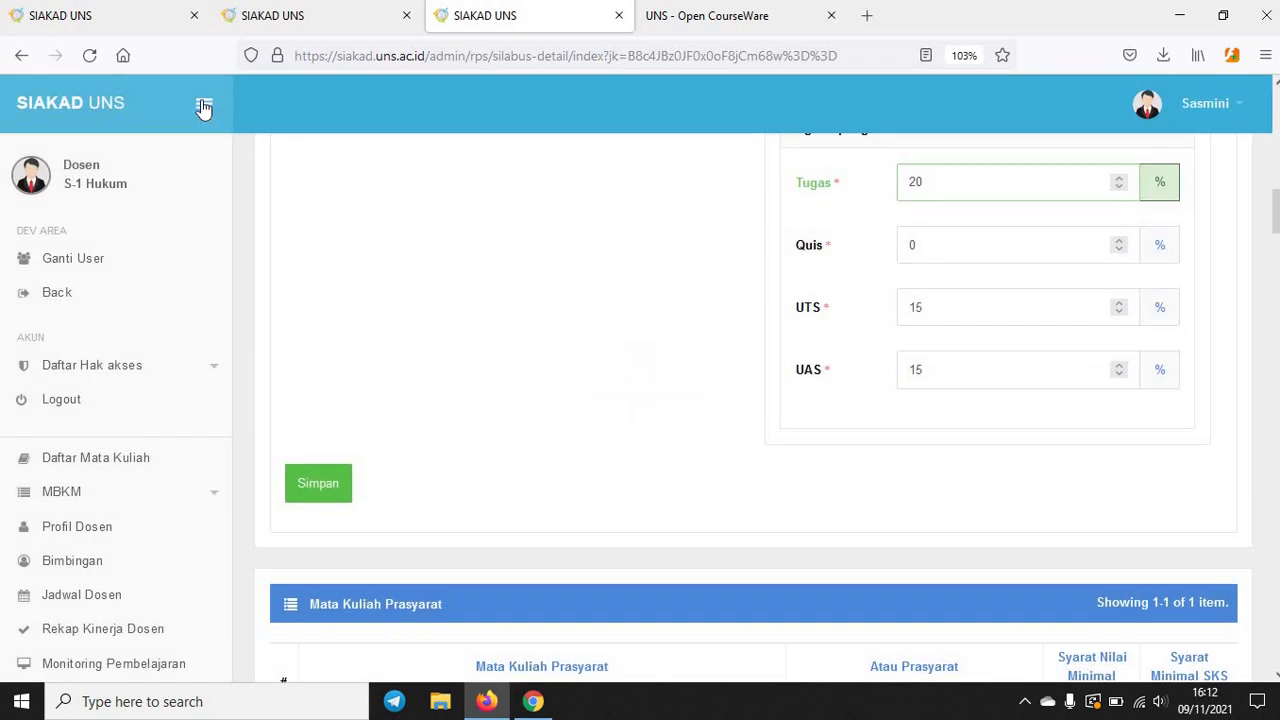
Collapse the side navigation and review the Mata Kuliah Prasyarat and Capaian Pembelajaran Mata Kuliah (CPMK) sections.
{"action": "left_click", "coordinate": [204, 103]}
{"action": "scroll", "coordinate": [535, 430], "scroll_direction": "down", "scroll_amount": 2}
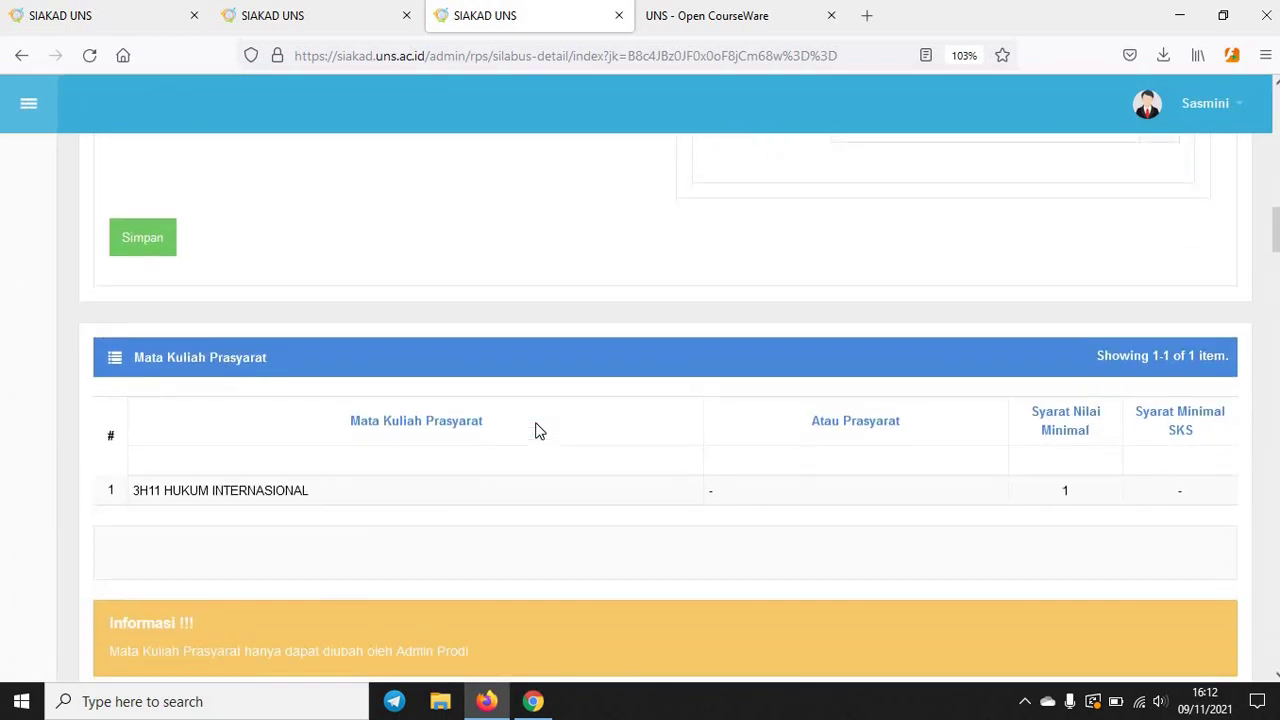
{"action": "scroll", "coordinate": [535, 430], "scroll_direction": "down", "scroll_amount": 2}
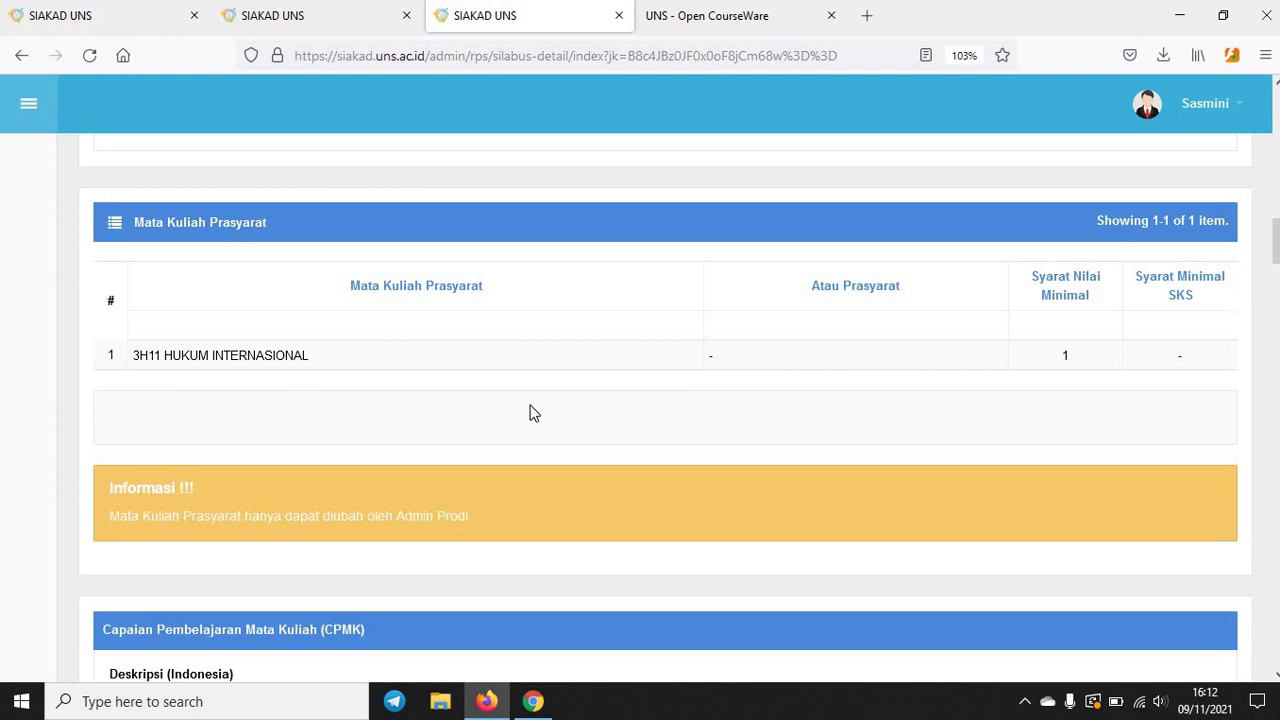
{"action": "scroll", "coordinate": [531, 410], "scroll_direction": "down", "scroll_amount": 5}
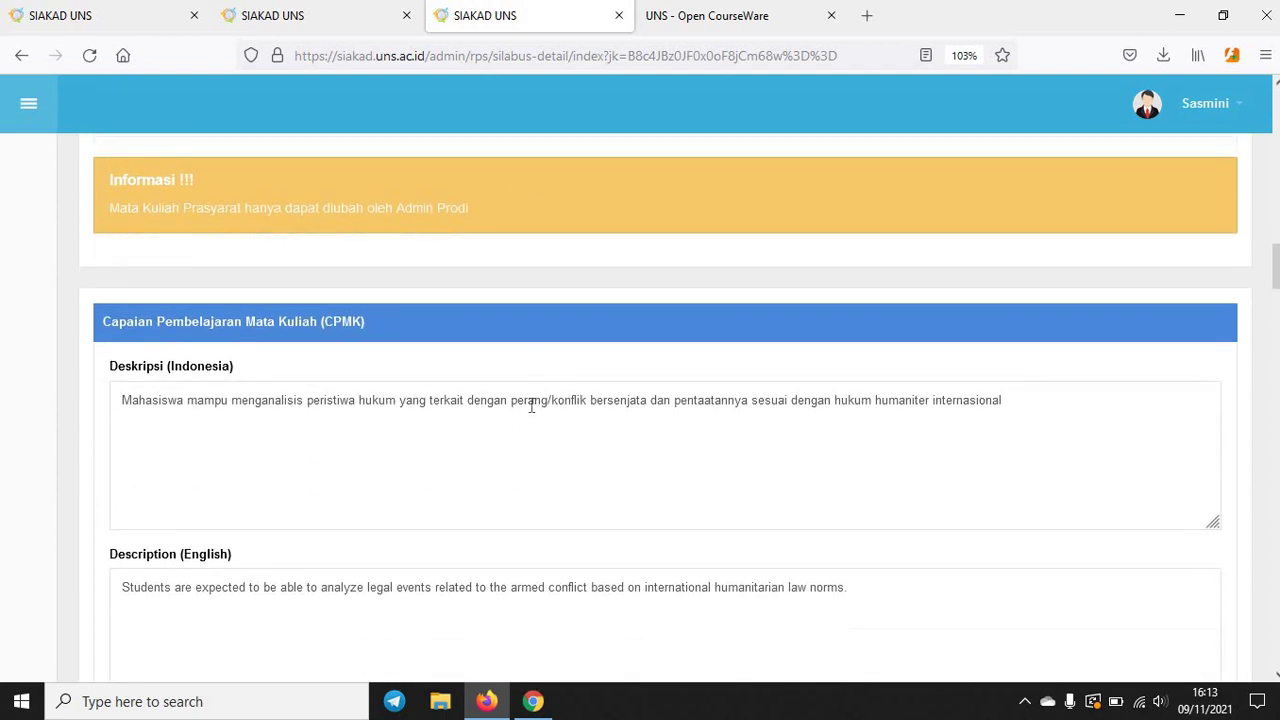
{"action": "scroll", "coordinate": [531, 405], "scroll_direction": "down", "scroll_amount": 1}
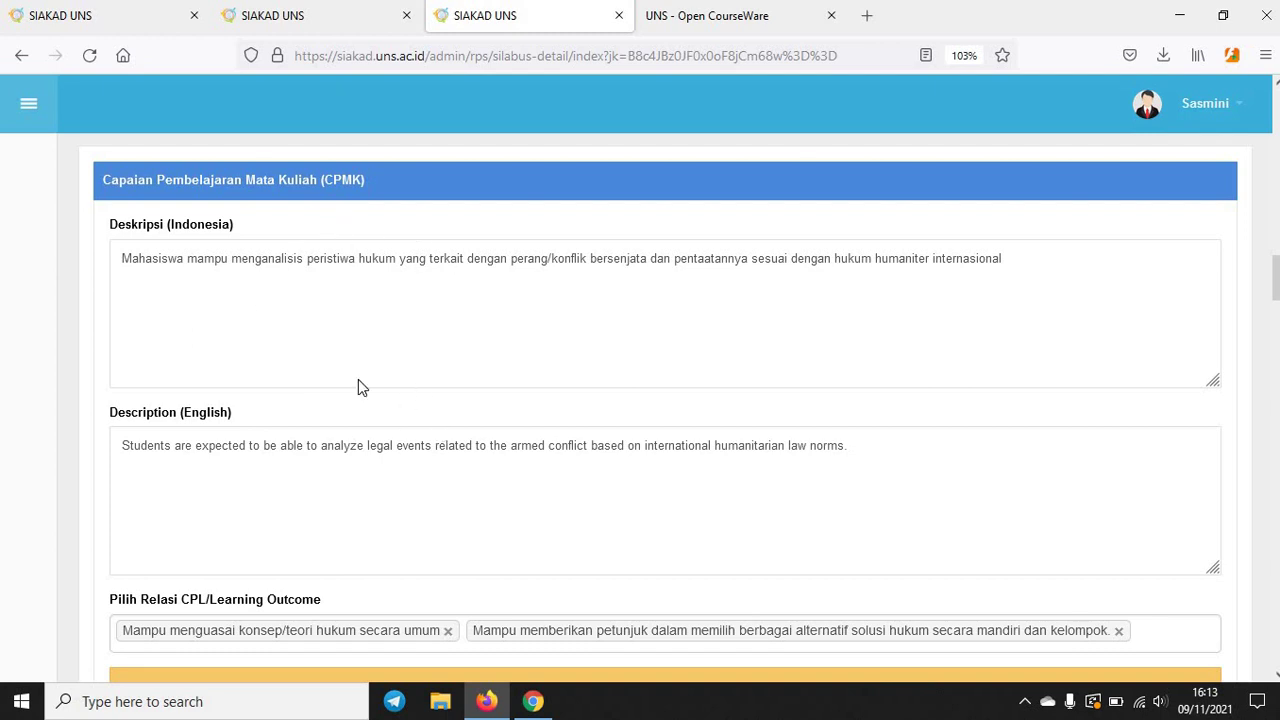
Switch to Chrome and view the Kelola CPMK course list under SKPI in the Operator Prodi account.
{"action": "key", "text": "alt+Tab"}
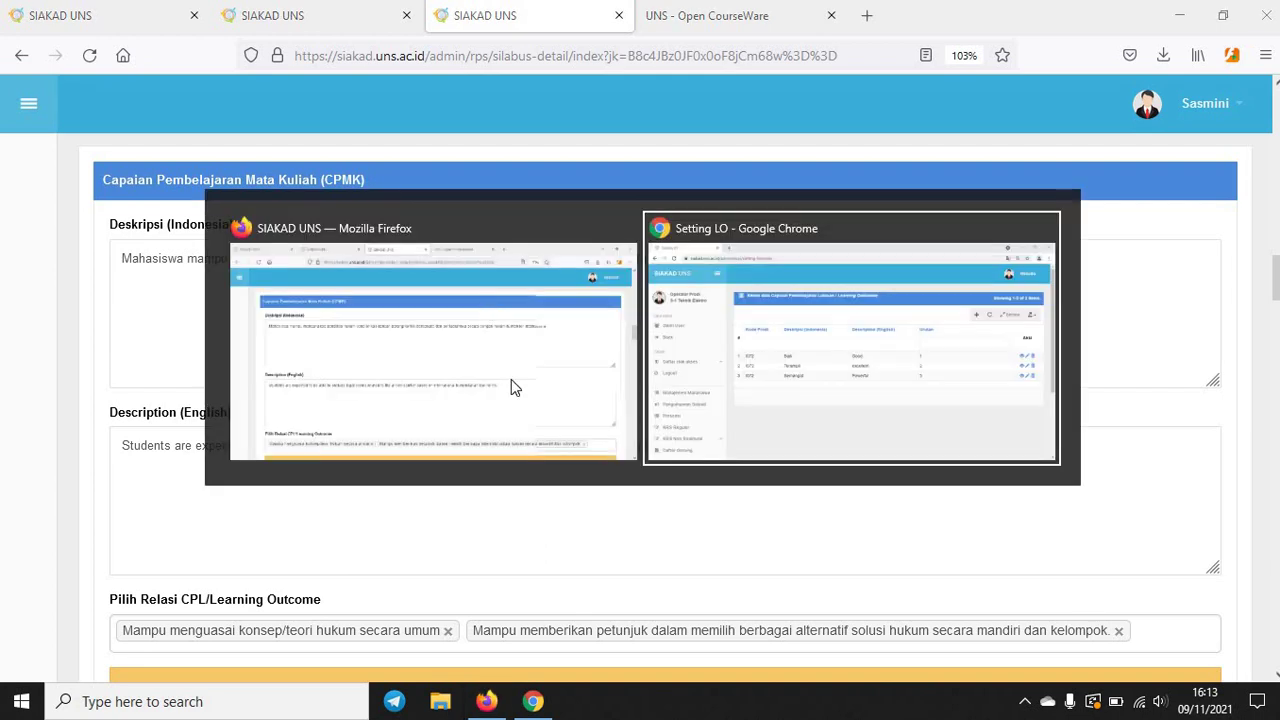
{"action": "scroll", "coordinate": [140, 545], "scroll_direction": "down", "scroll_amount": 1}
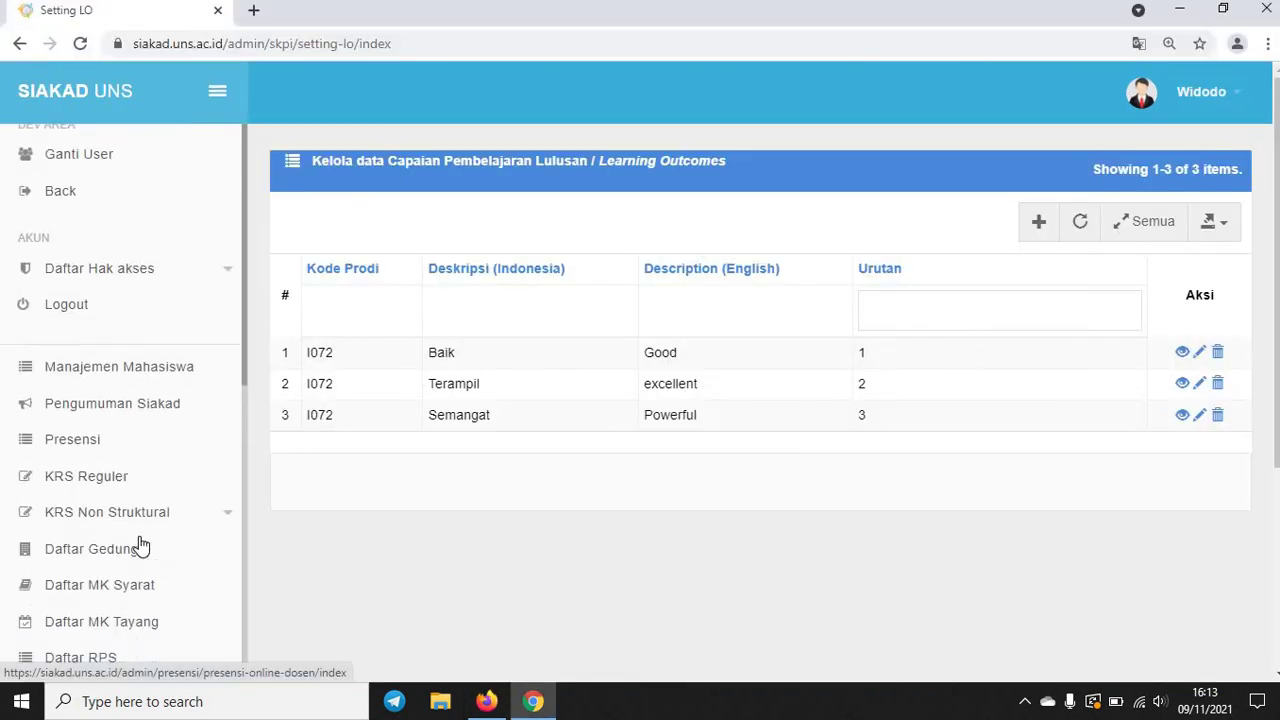
{"action": "scroll", "coordinate": [140, 545], "scroll_direction": "down", "scroll_amount": 3}
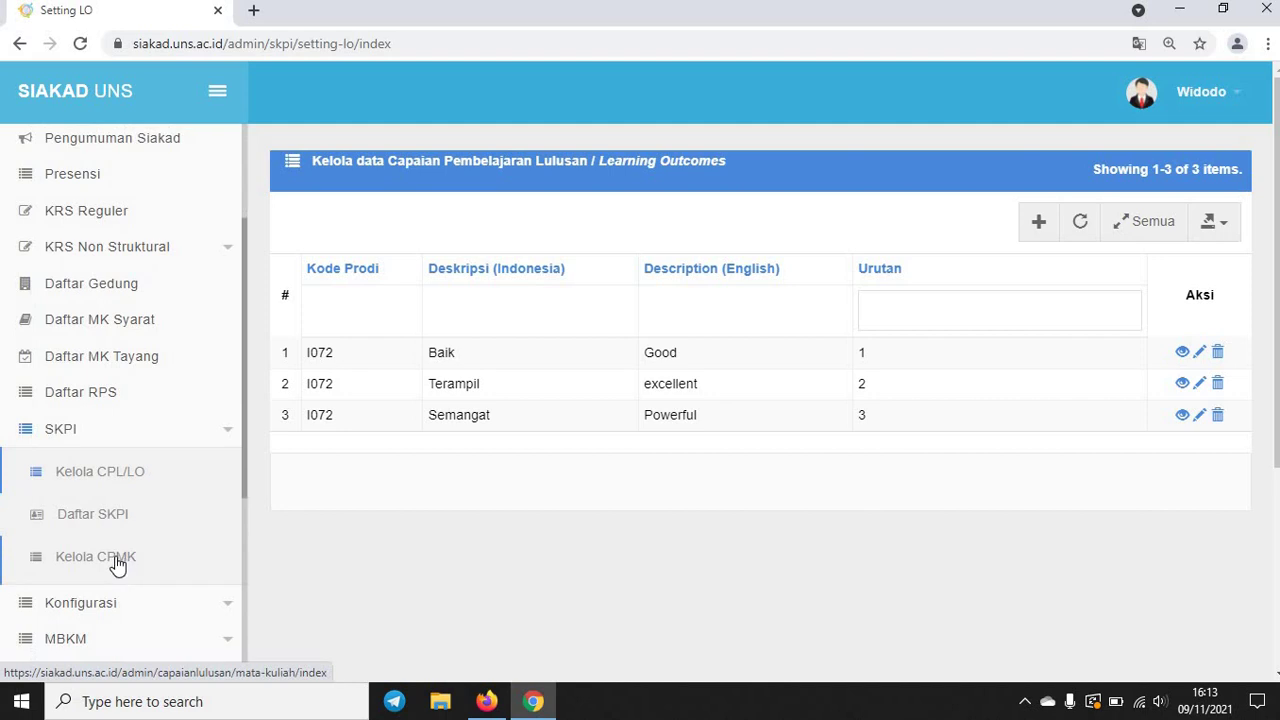
{"action": "left_click", "coordinate": [117, 565]}
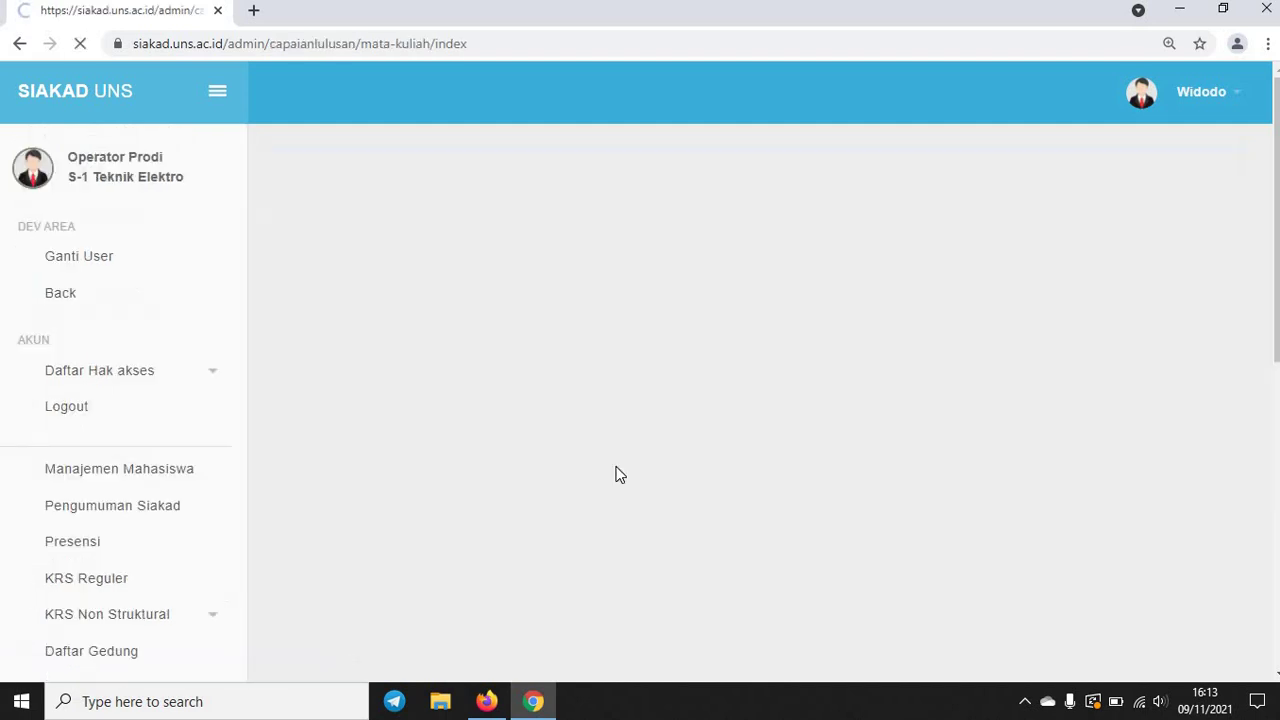
{"action": "scroll", "coordinate": [731, 490], "scroll_direction": "down", "scroll_amount": 1}
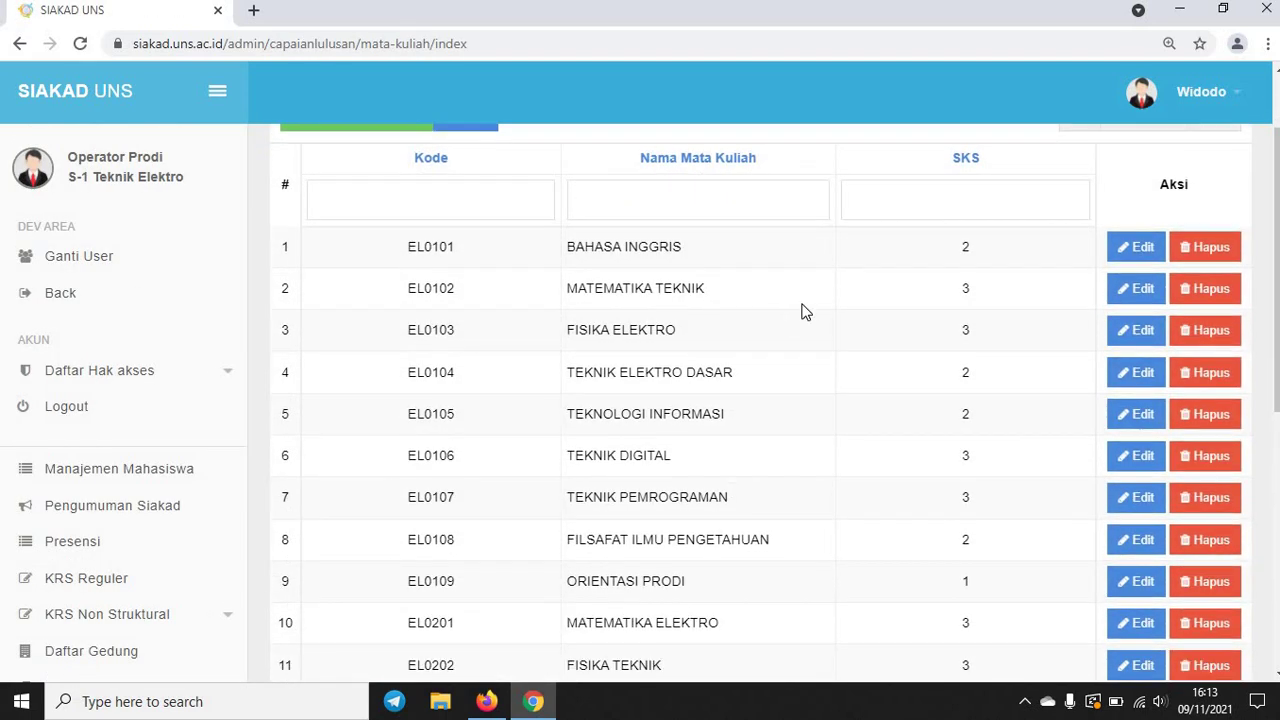
{"action": "scroll", "coordinate": [870, 330], "scroll_direction": "up", "scroll_amount": 1}
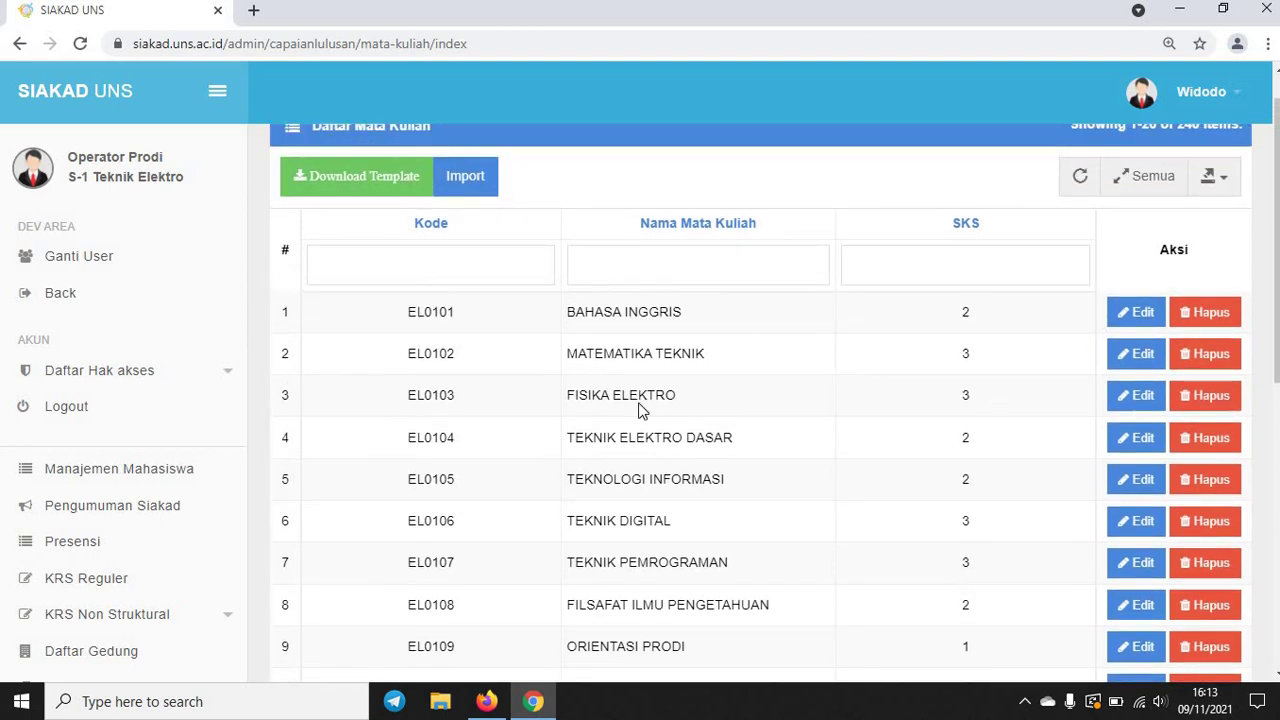
Compare the RPS's CPMK section in Firefox with the Kelola CPMK course list in Chrome, ending in Firefox.
{"action": "key", "text": "alt+Tab"}
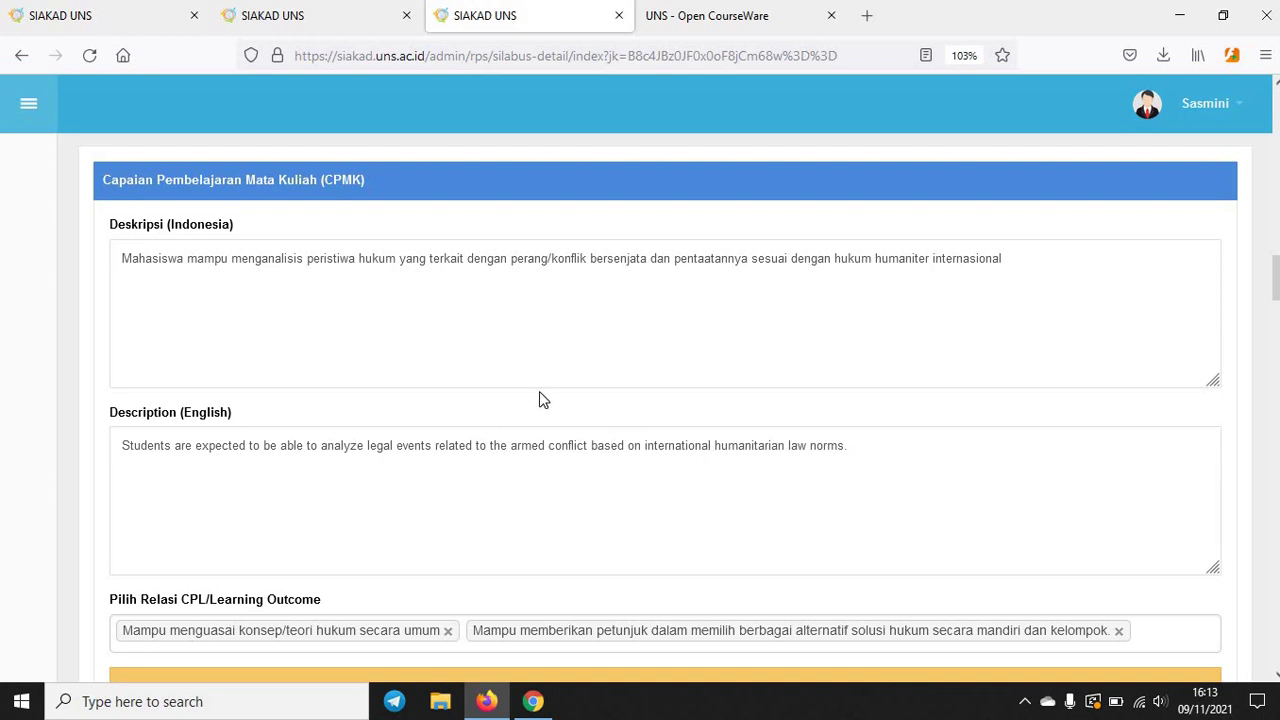
{"action": "key", "text": "alt+Tab"}
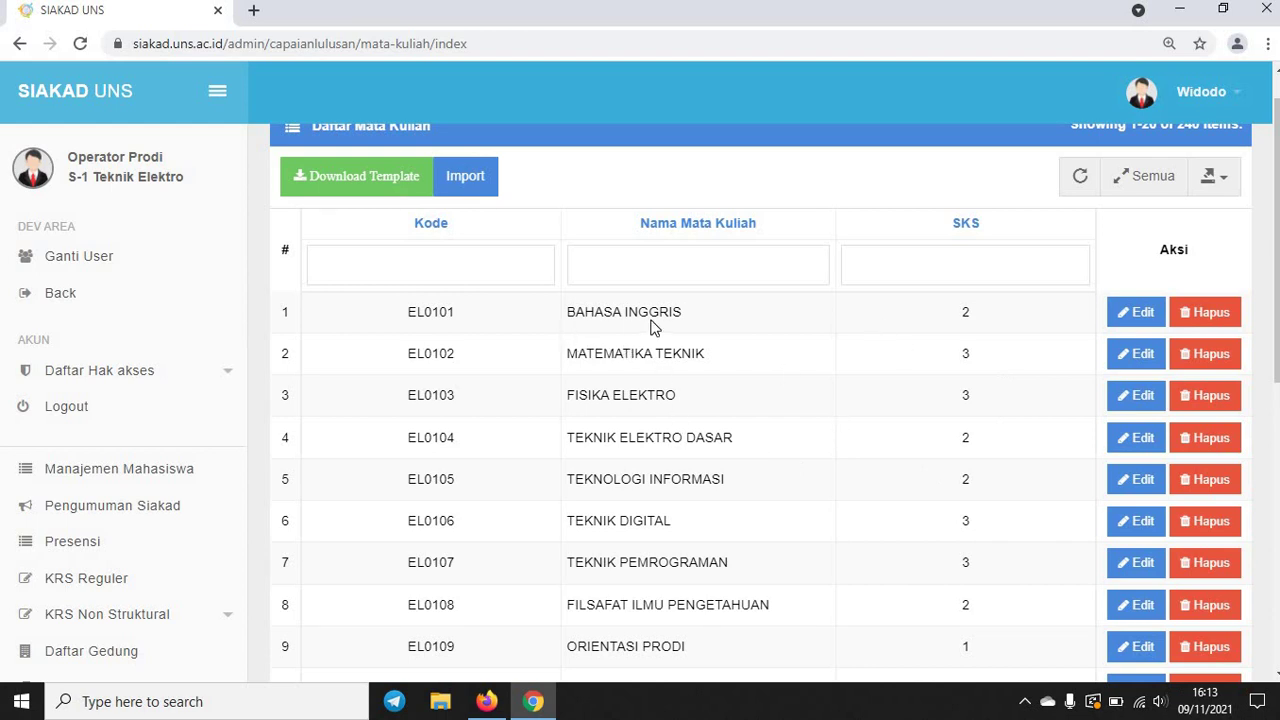
{"action": "key", "text": "alt+Tab"}
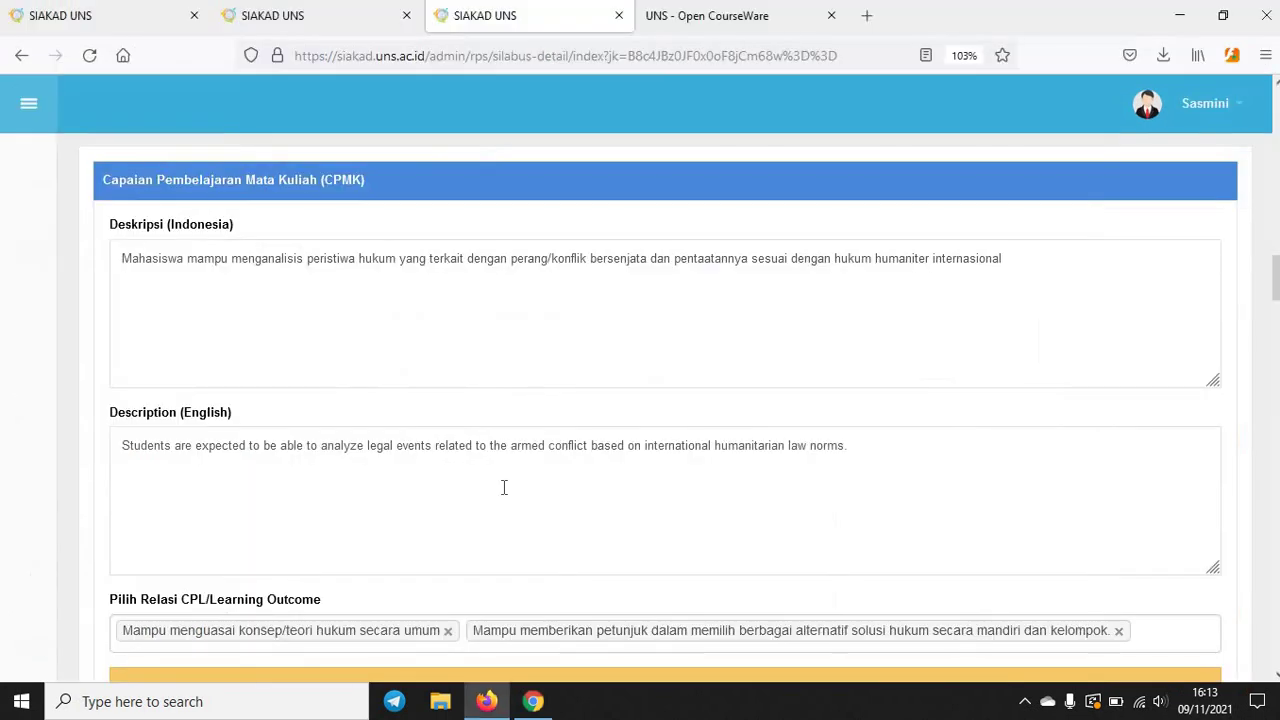
Review the CPMK descriptions in Indonesian and English and show the choices for Pilih Relasi CPL/Learning Outcome.
{"action": "scroll", "coordinate": [504, 487], "scroll_direction": "down", "scroll_amount": 1}
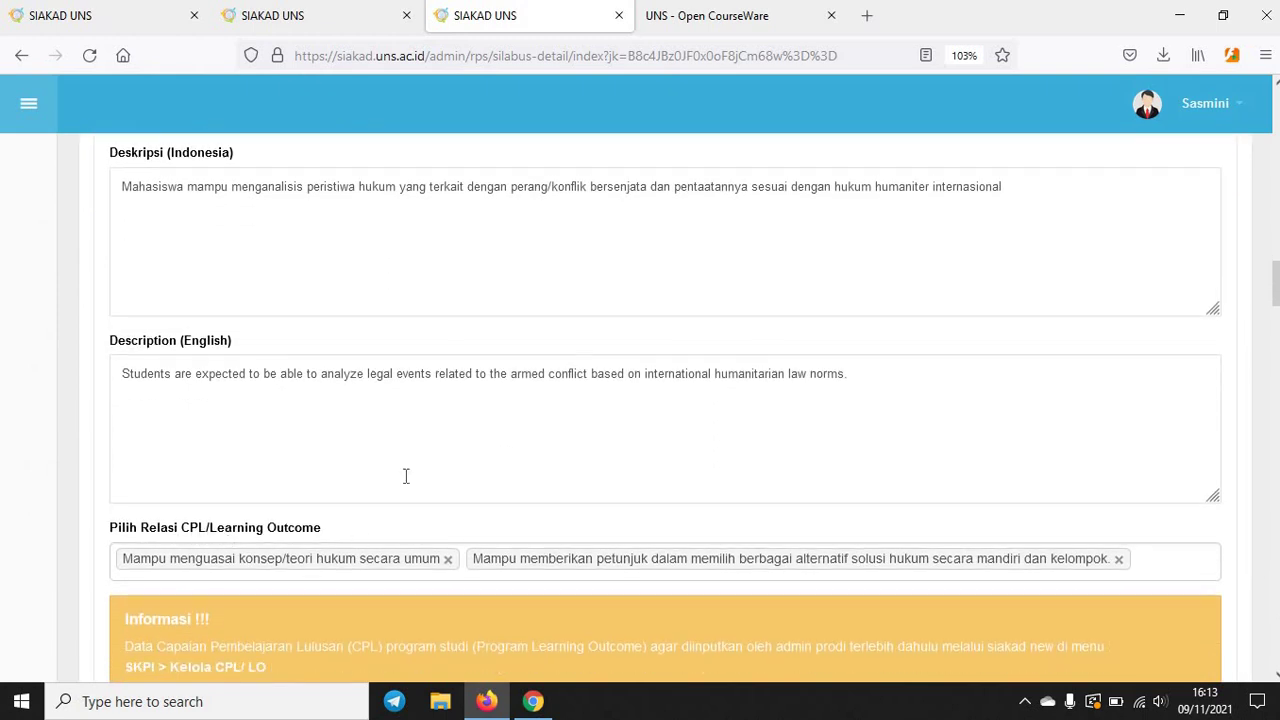
{"action": "scroll", "coordinate": [406, 476], "scroll_direction": "up", "scroll_amount": 1}
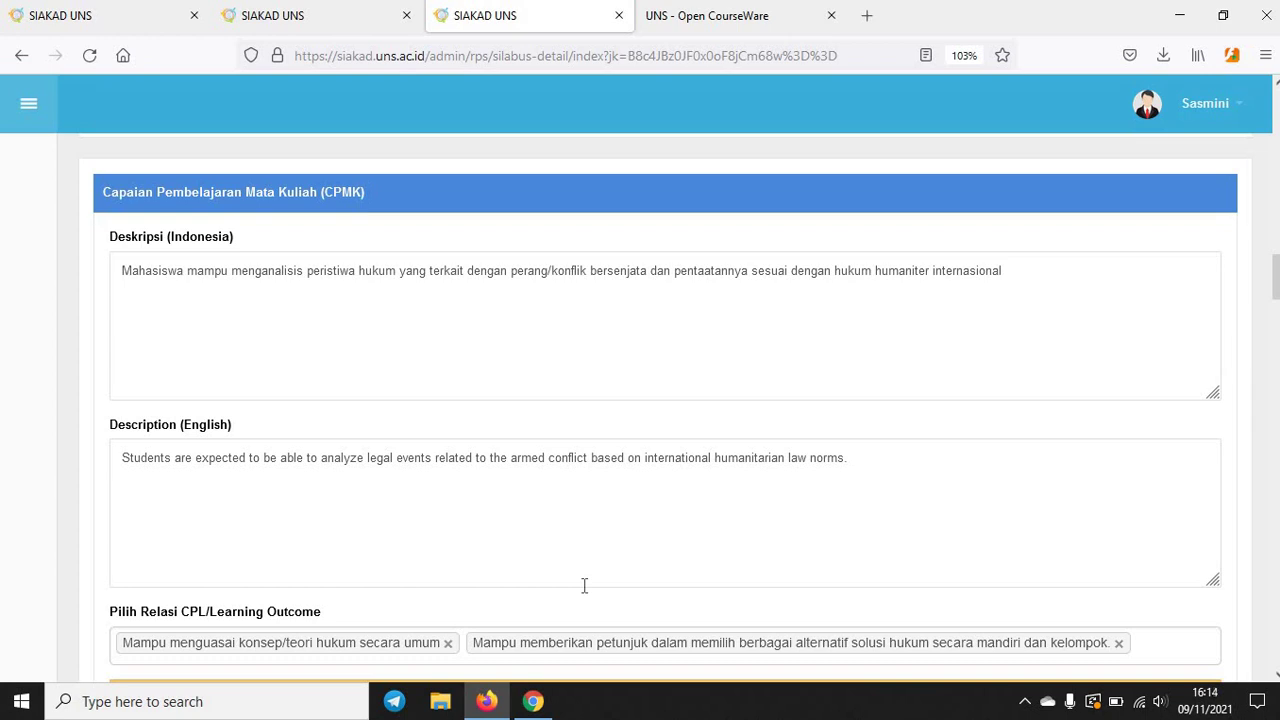
{"action": "scroll", "coordinate": [584, 586], "scroll_direction": "down", "scroll_amount": 1}
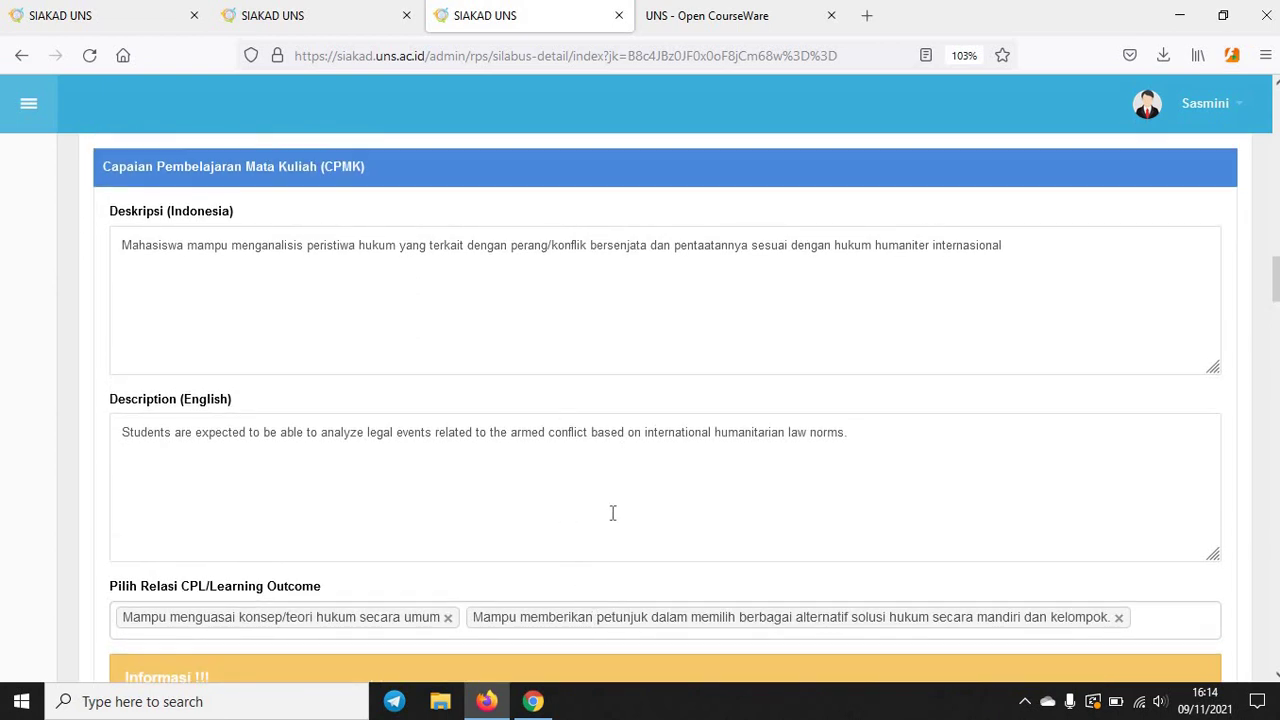
{"action": "left_click", "coordinate": [1149, 616]}
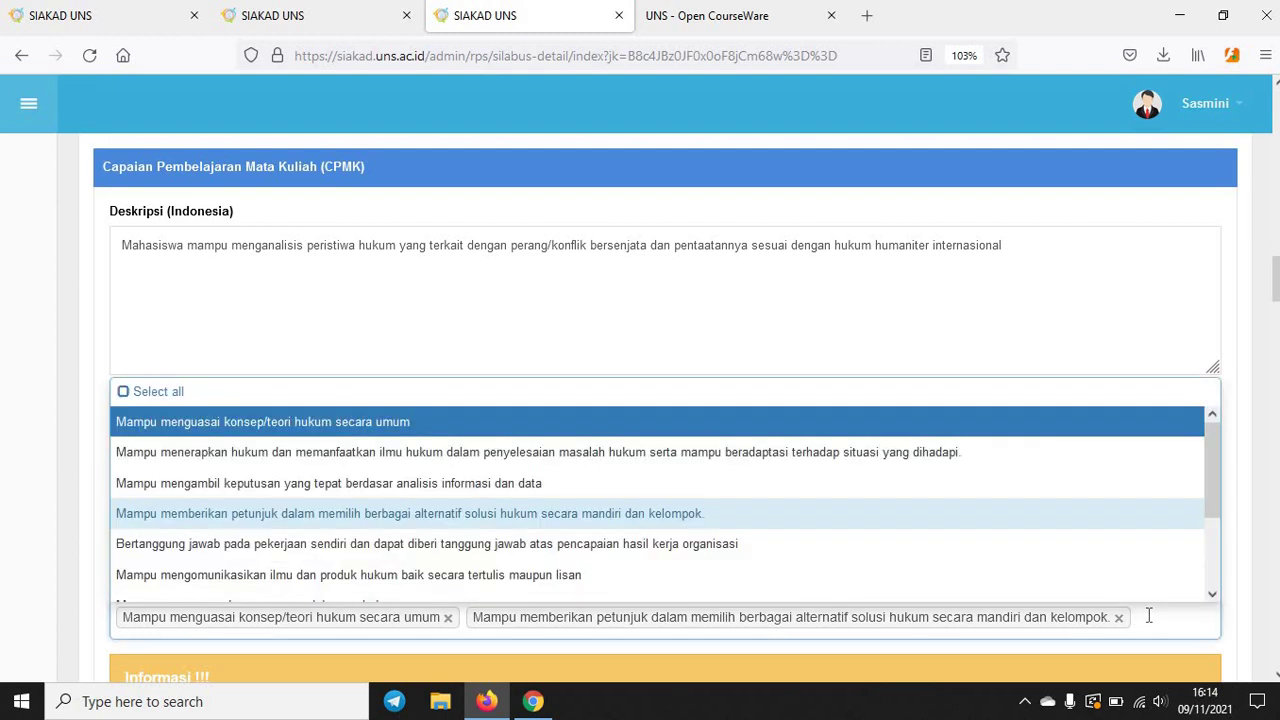